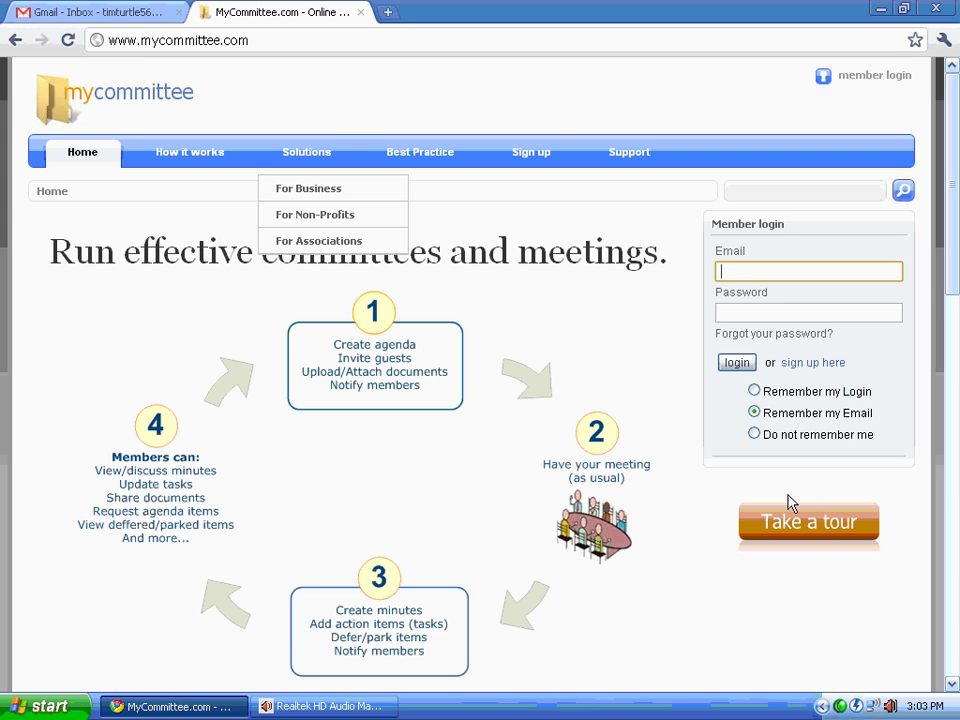
Step: Open the MyCommittee sign-up form for a new account
left_click(585, 315)
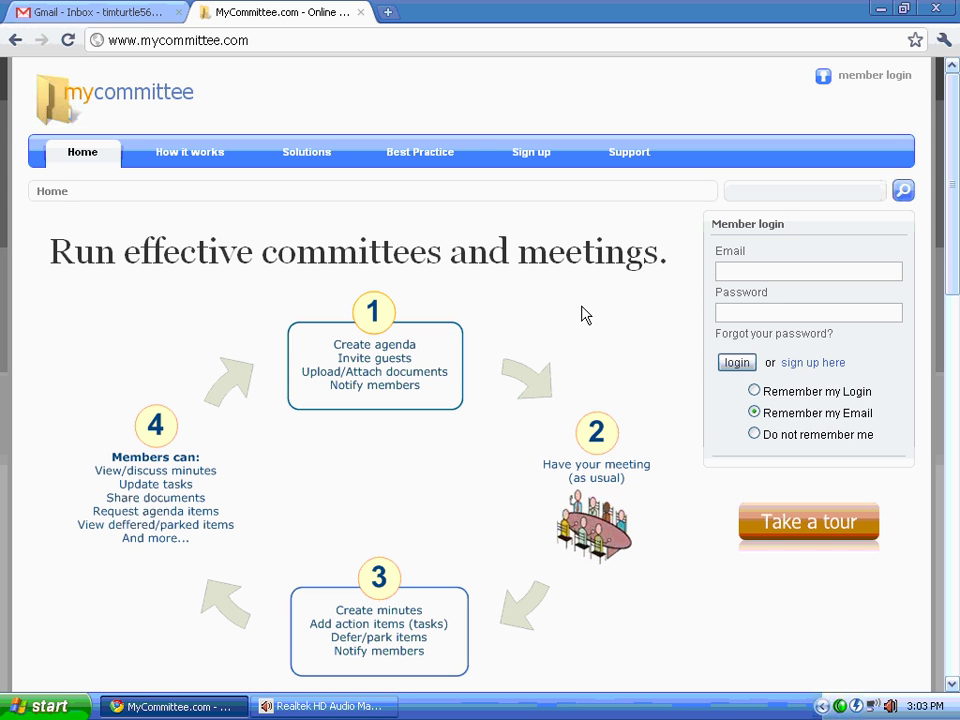
left_click(280, 40)
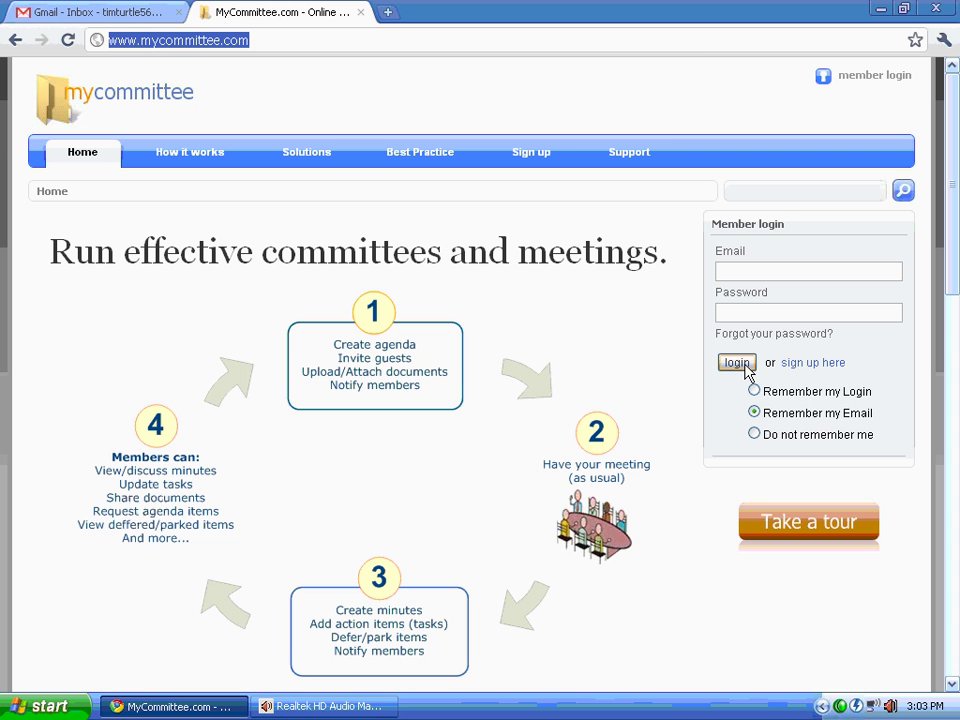
left_click(830, 368)
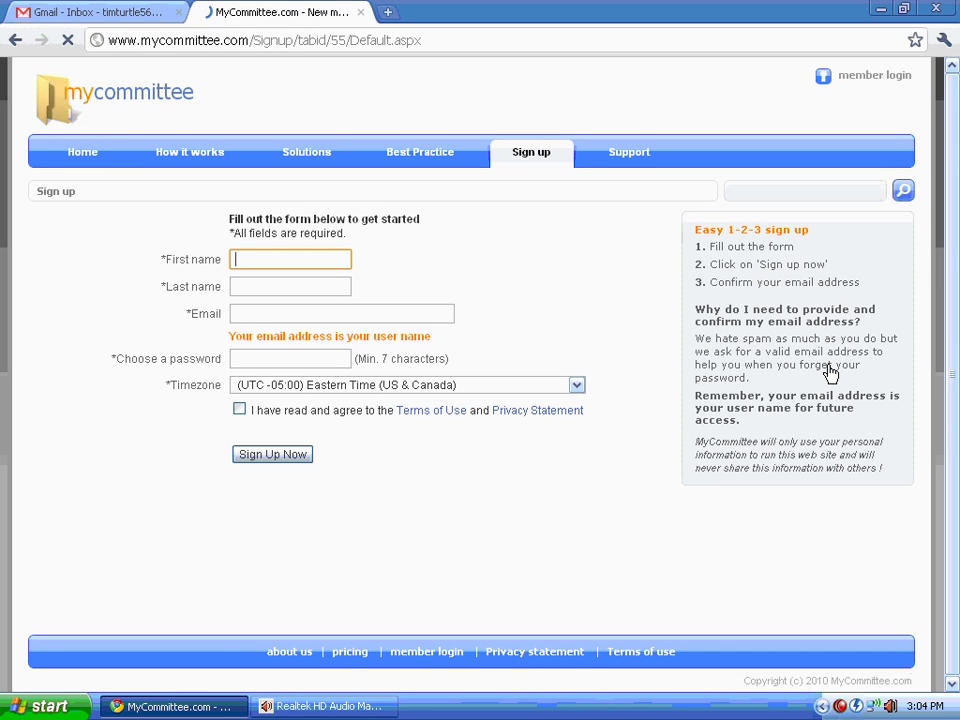
Step: Fill in the user's first name, last name and e-mail address
key("Tab")
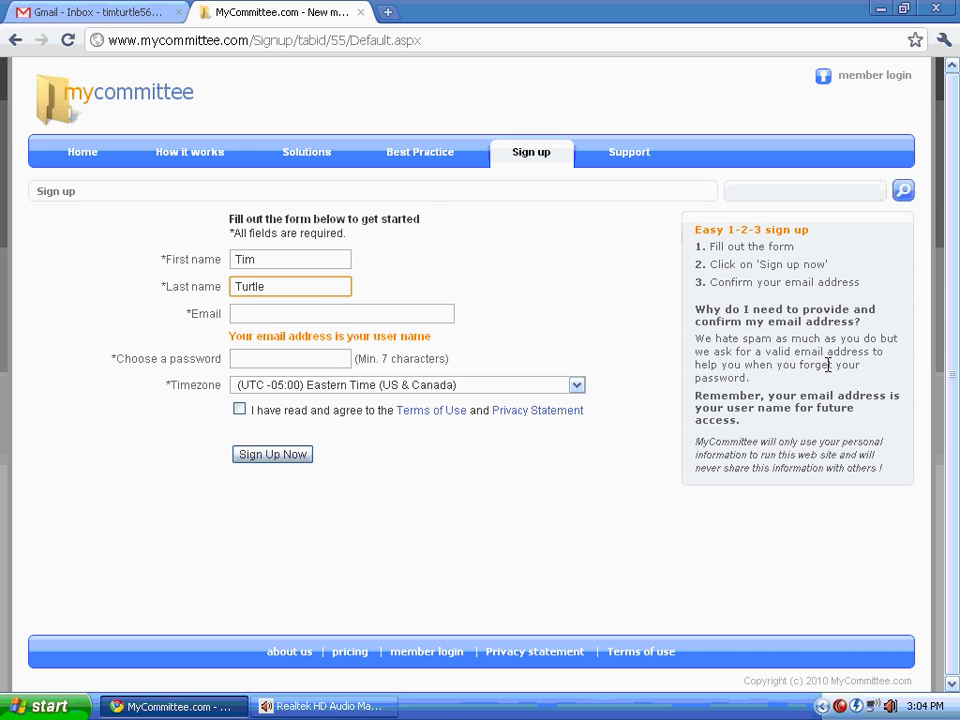
key("Tab")
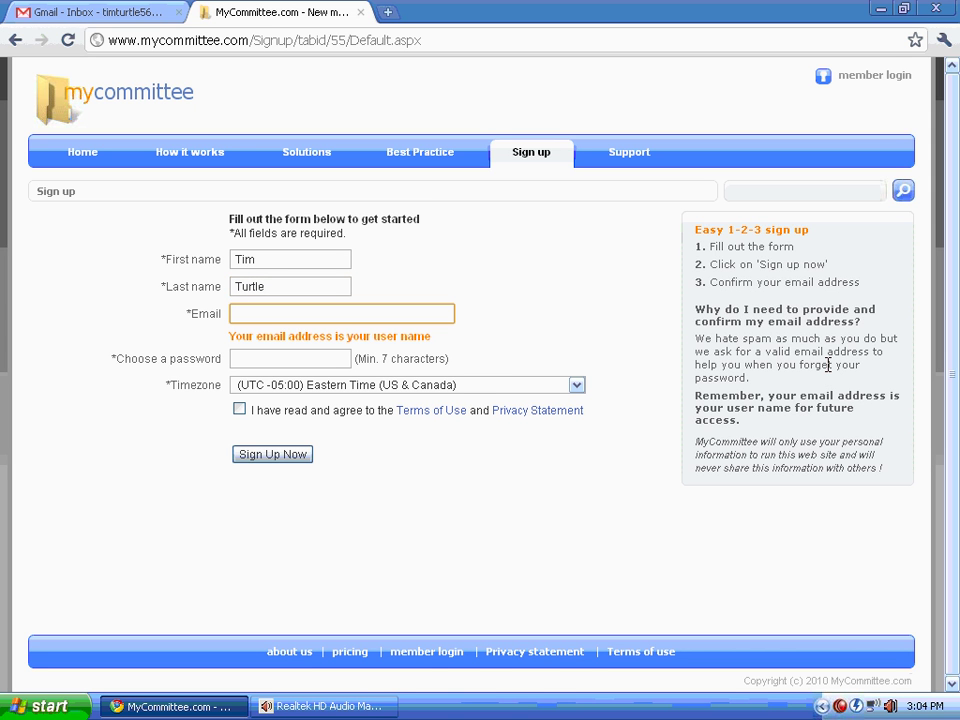
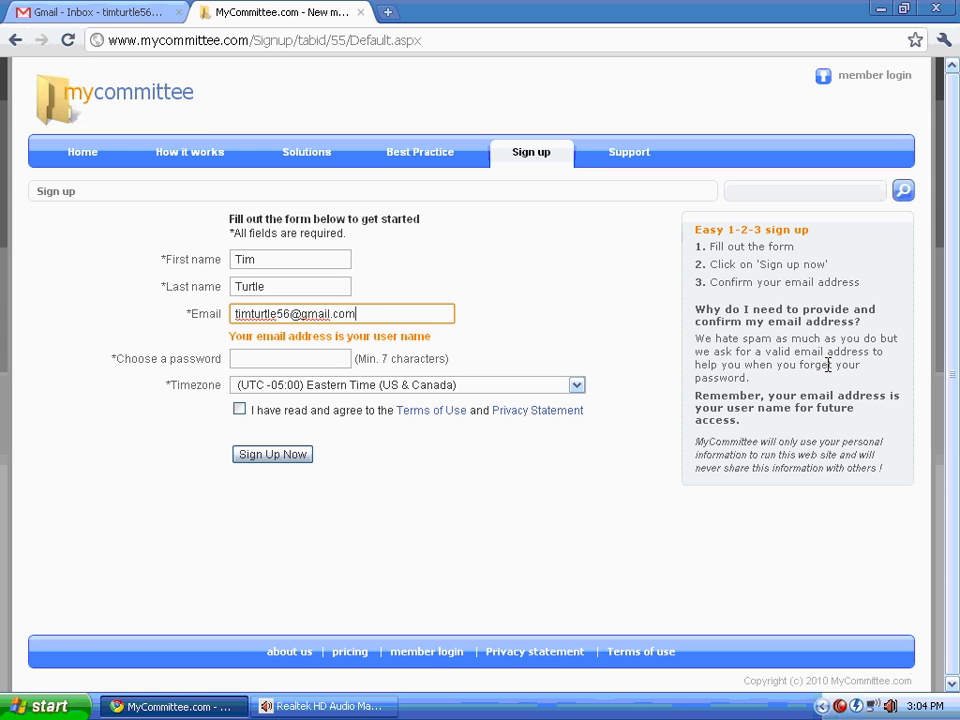
key("Tab")
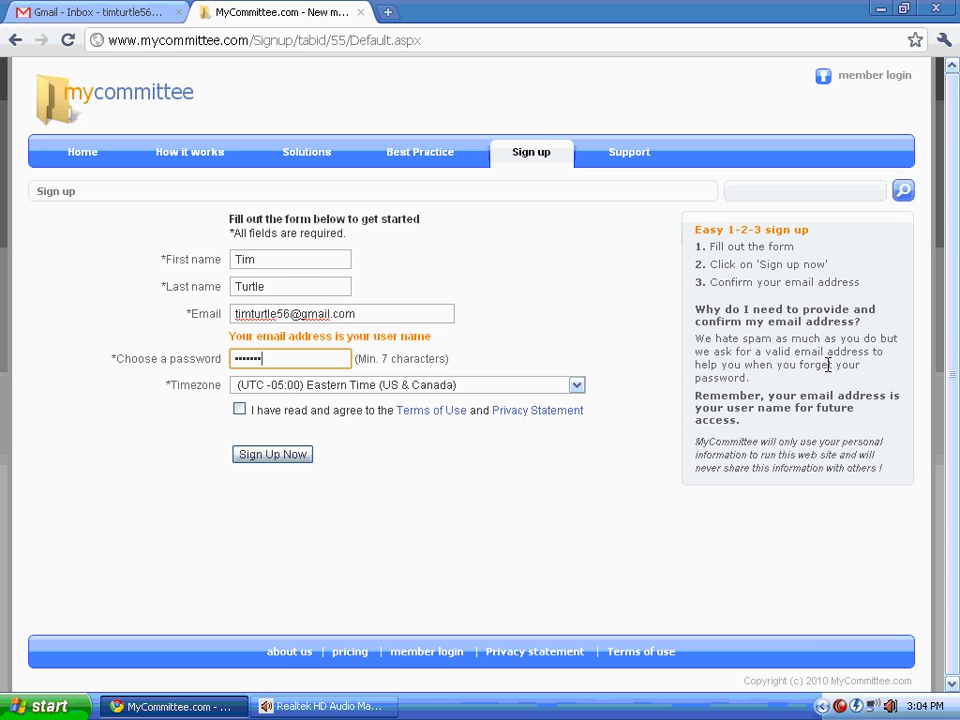
Step: Keep Eastern Time as the timezone, accept the terms of use, and submit the sign-up
key("Tab")
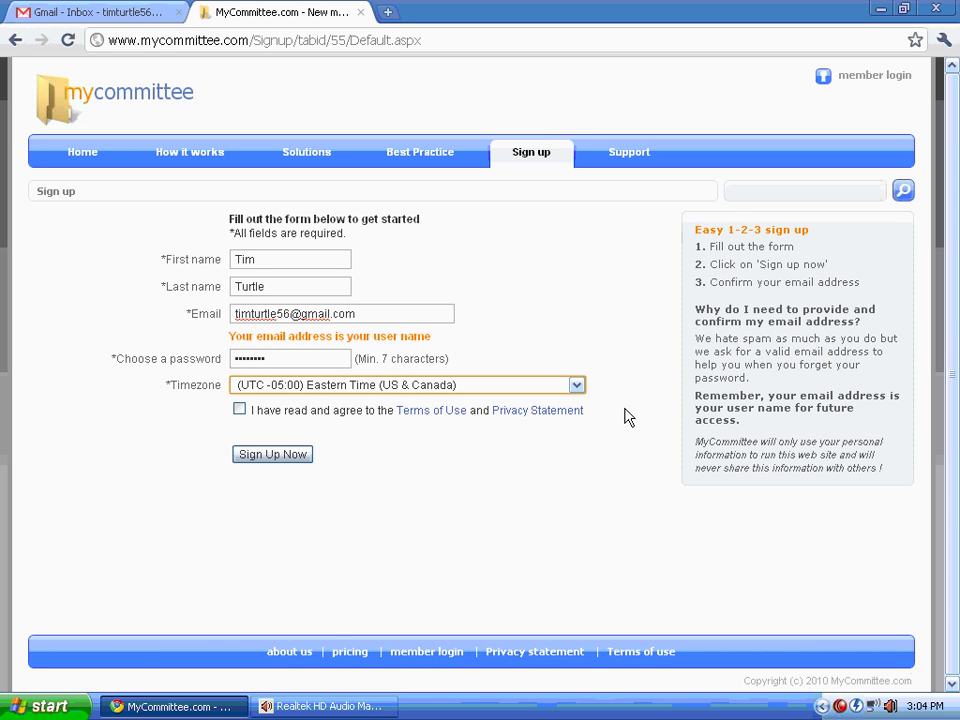
left_click(576, 386)
left_click(577, 387)
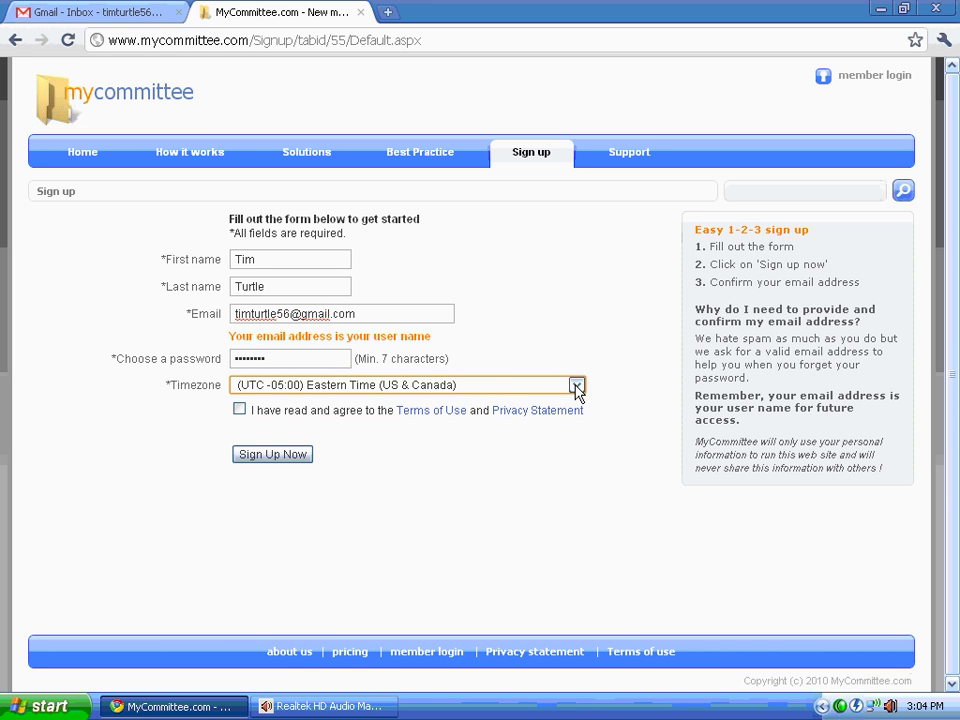
left_click(240, 410)
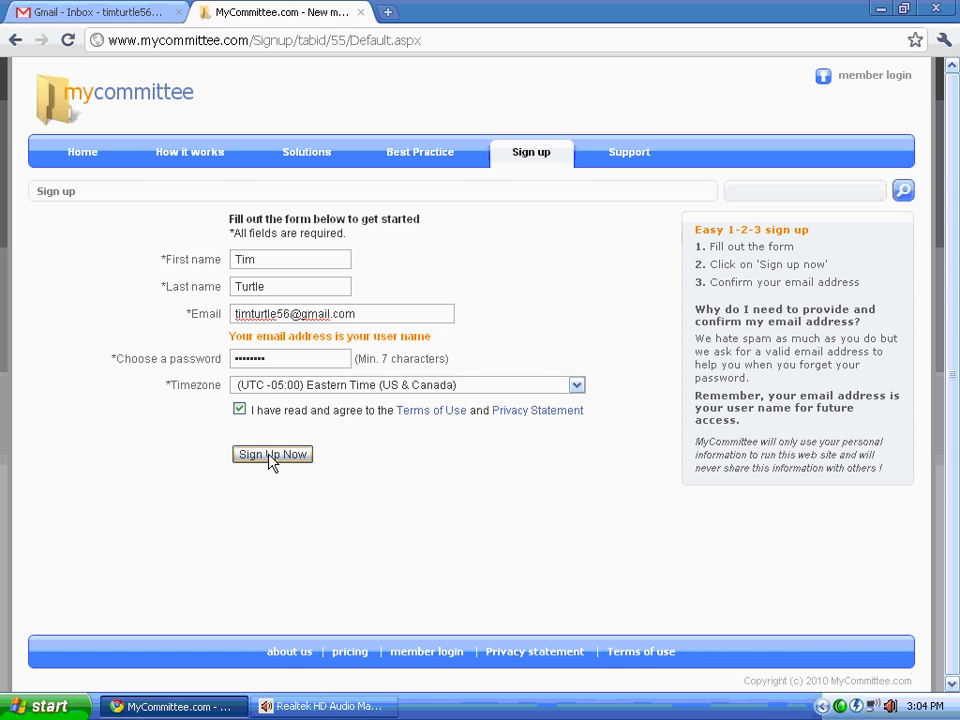
left_click(272, 455)
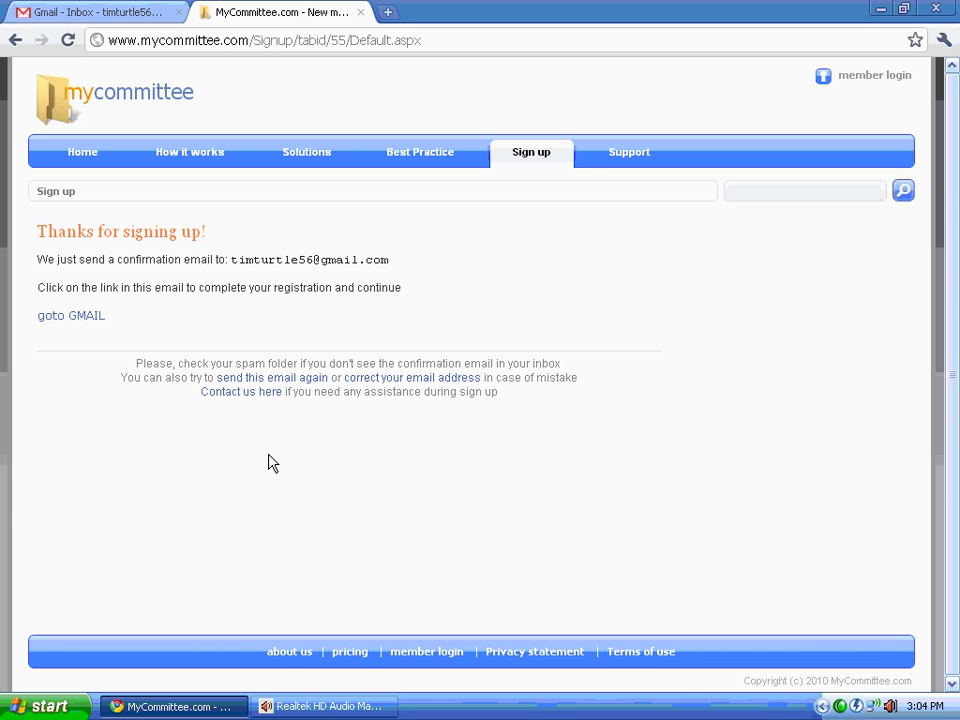
Step: Confirm the registration through the e-mail link to reach the New Committee form
triple_click(64, 318)
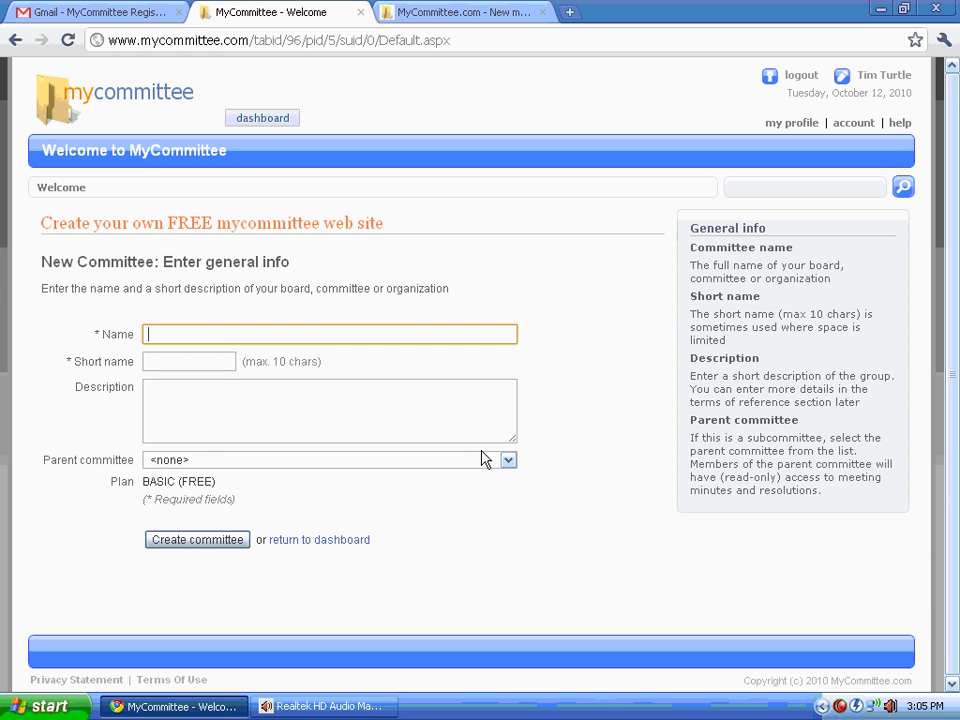
Step: Create committee 'Turtle Creek Management', short name TCM, description 'Management committee'
type("Turtle Creek ")
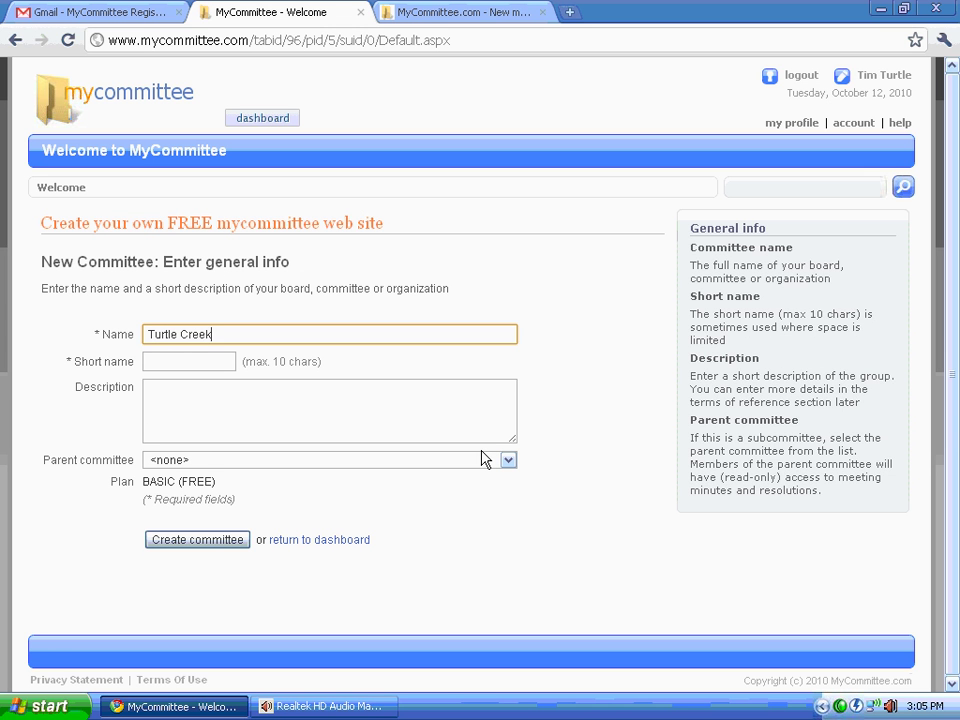
type("Management")
key("Tab")
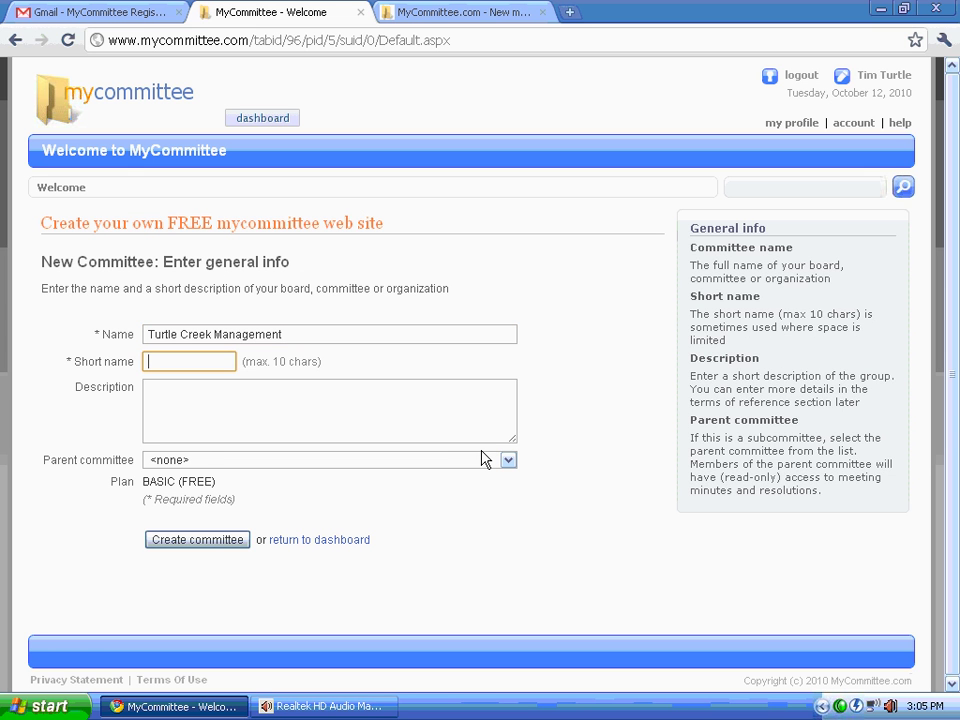
type("TCM")
key("Tab")
type("Mana")
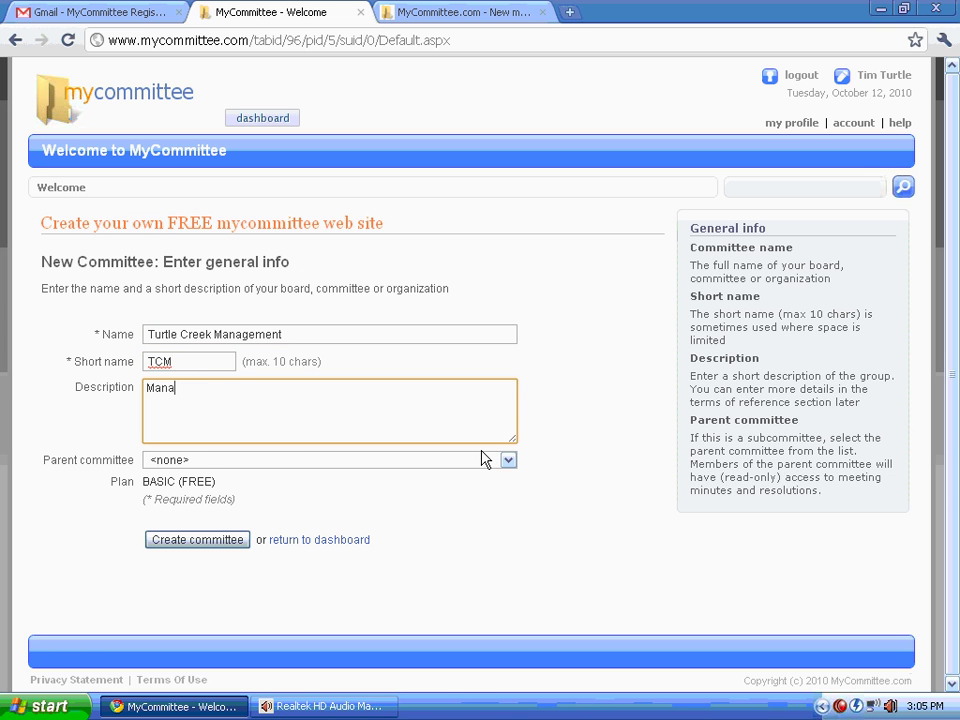
type("gement committee")
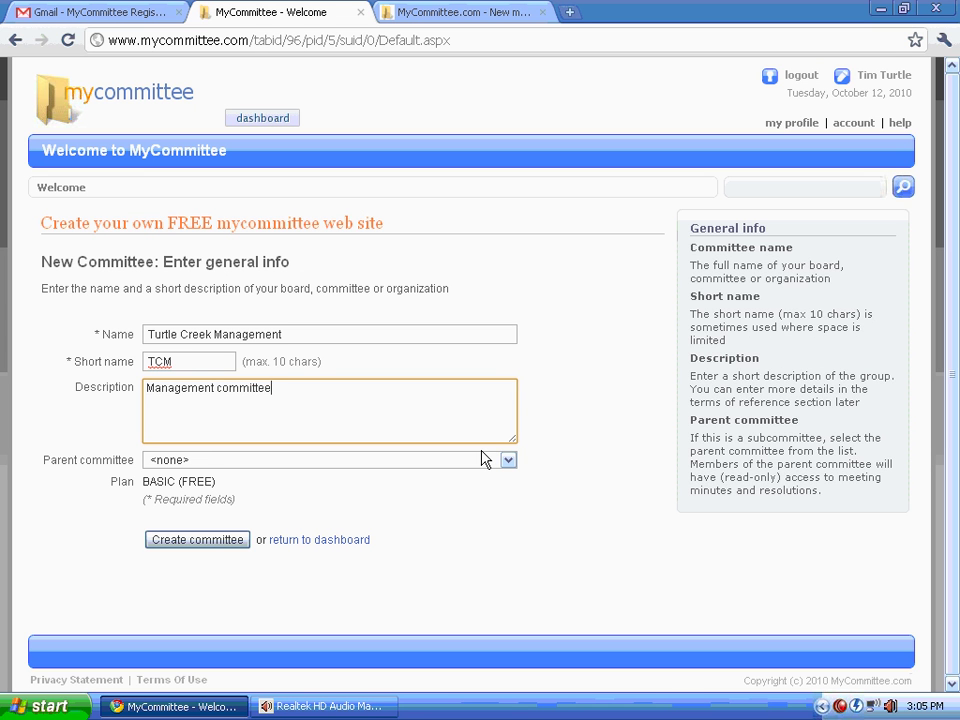
left_click(203, 541)
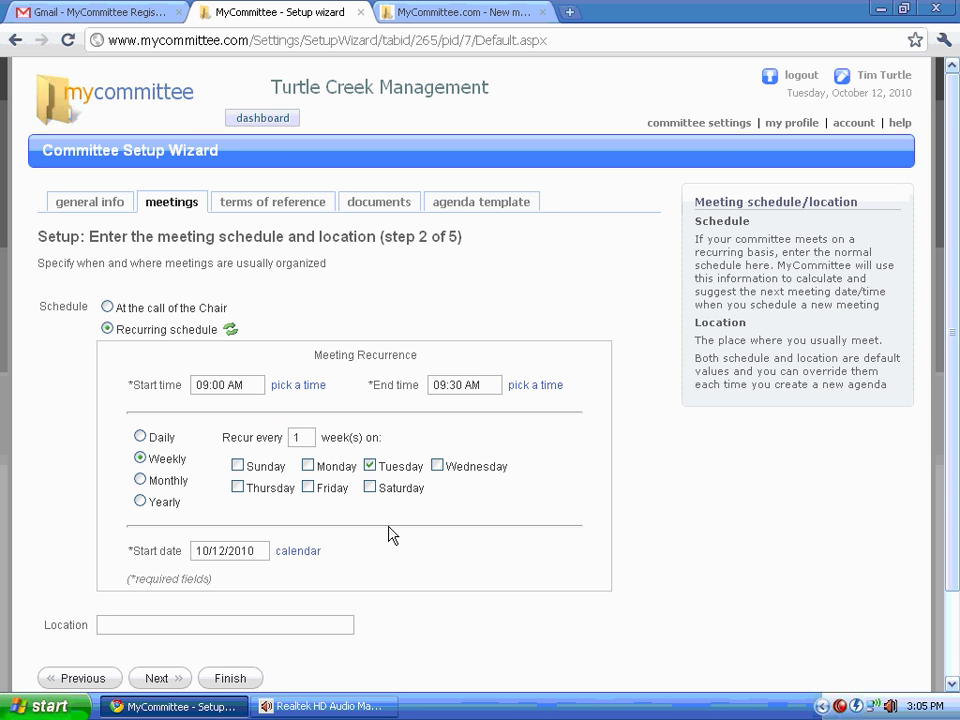
Step: Set the meeting time to 1:00 PM start and 2:30 PM end
triple_click(300, 390)
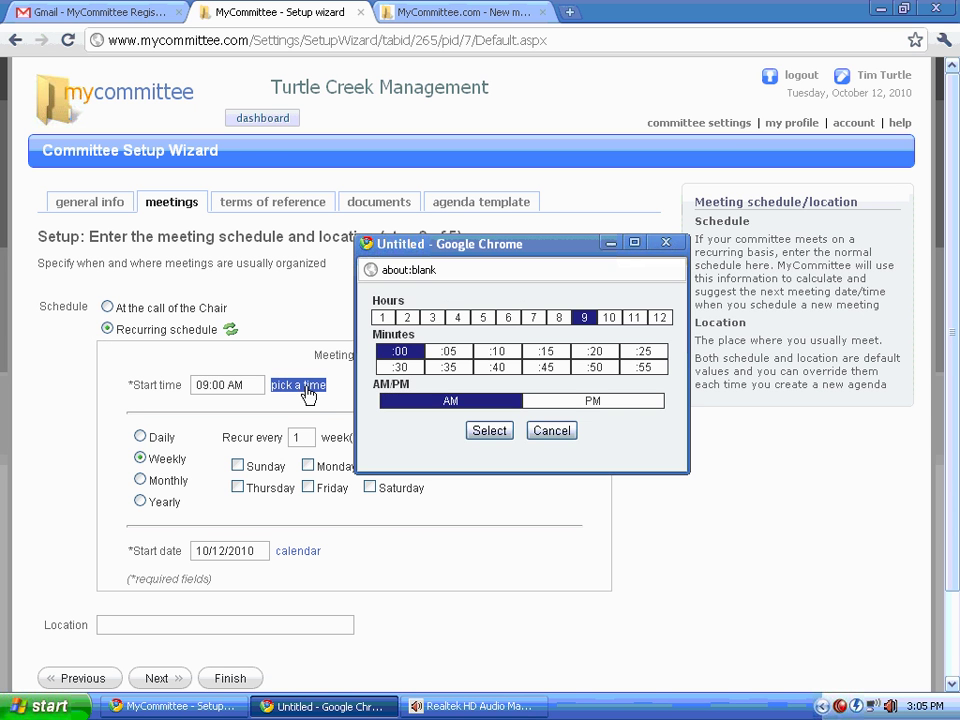
left_click(381, 317)
left_click(590, 404)
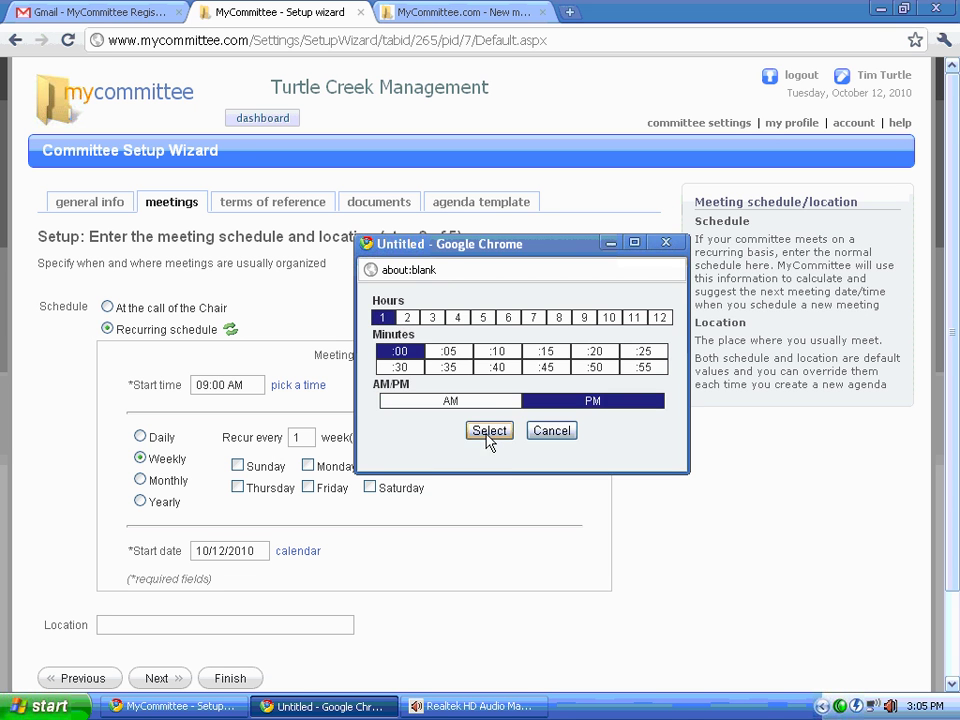
left_click(489, 431)
triple_click(540, 389)
left_click(407, 317)
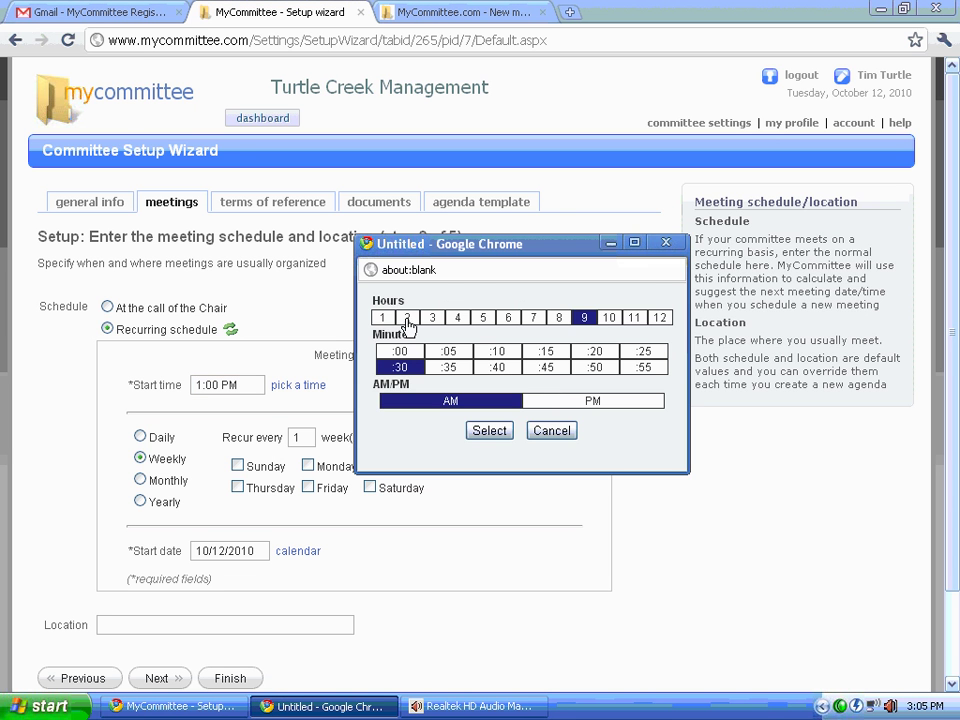
left_click(568, 403)
left_click(489, 433)
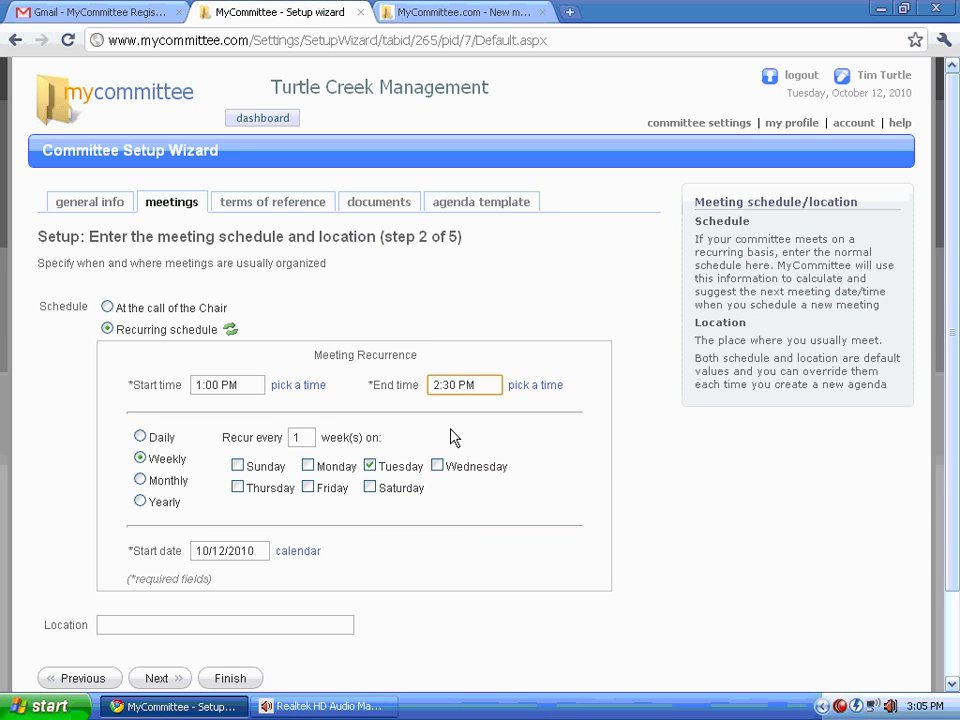
Step: Make meetings recur monthly on the third Monday, located in the Board Room
left_click(140, 481)
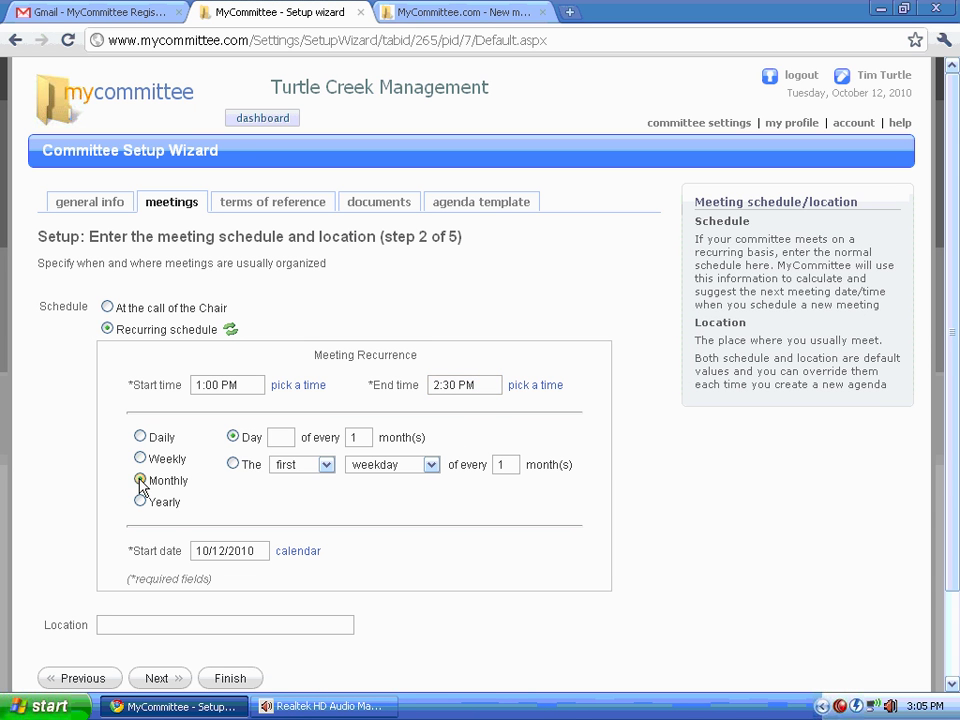
left_click(232, 463)
left_click(327, 467)
left_click(310, 510)
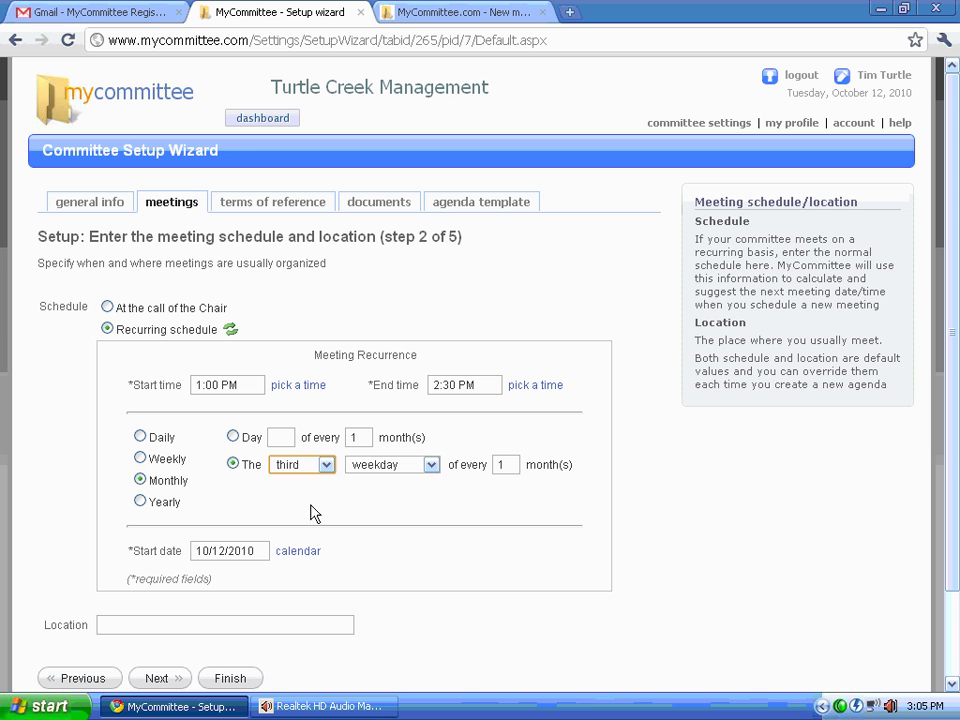
left_click(432, 466)
left_click(383, 522)
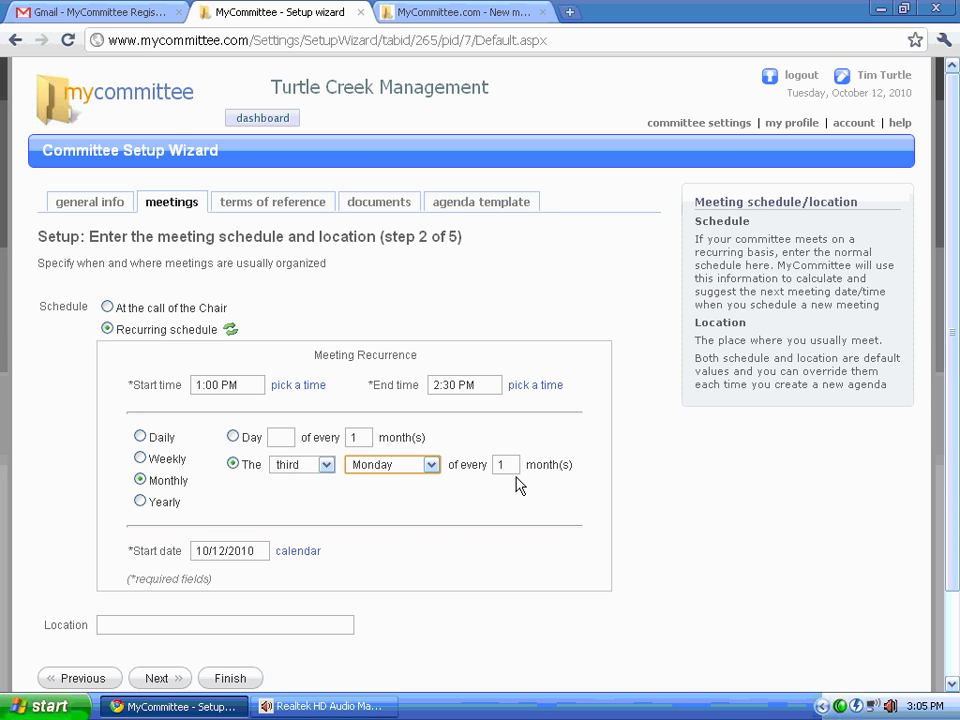
left_click(167, 624)
type("B")
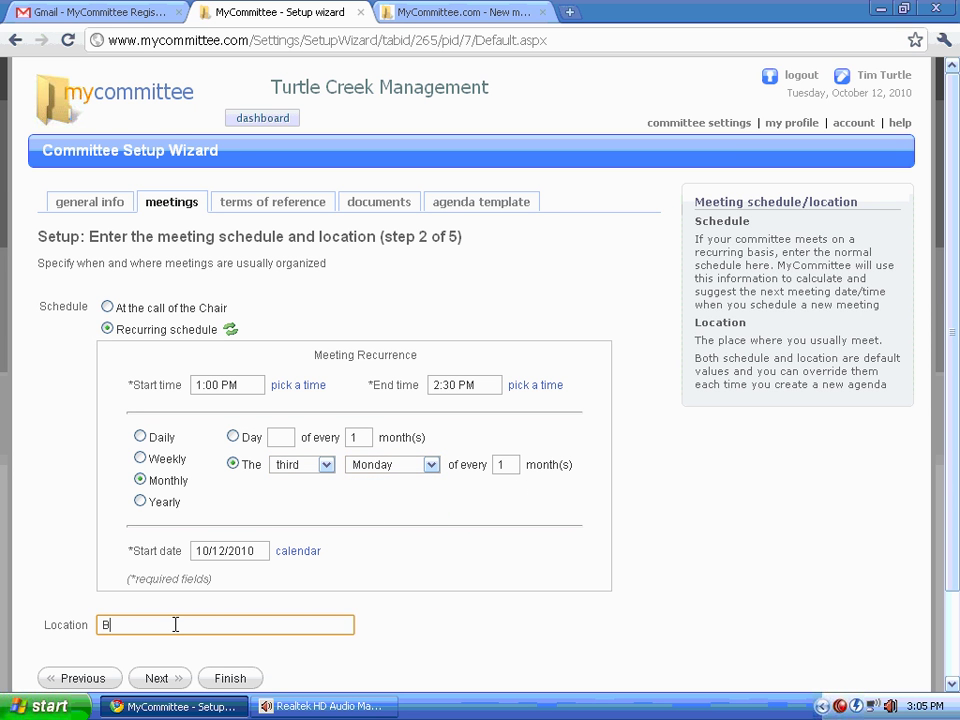
type("oard Room")
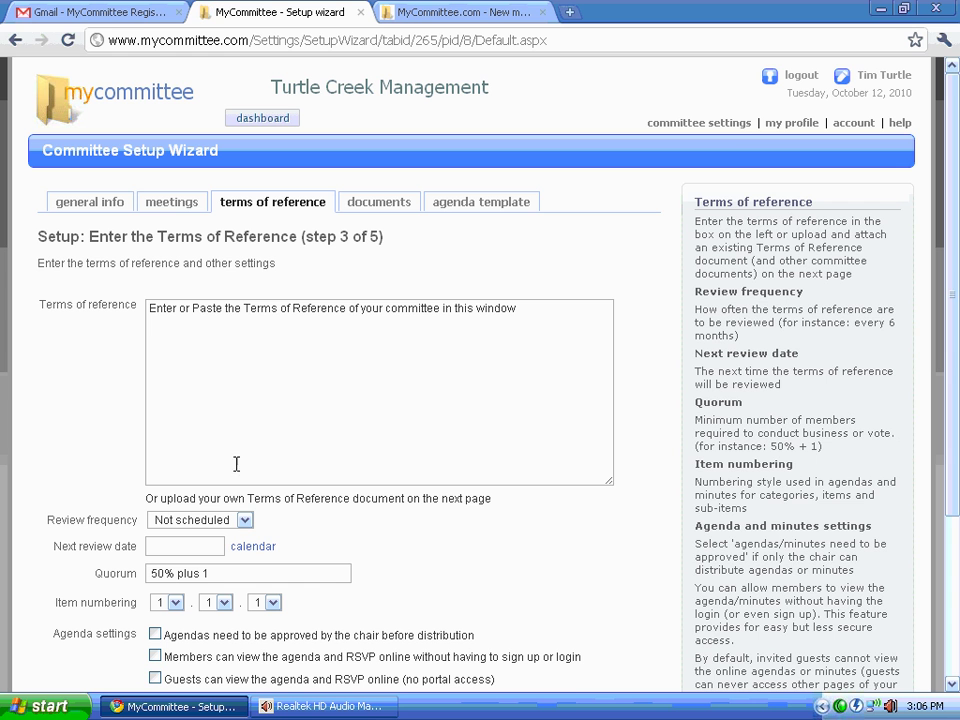
Step: Review the terms of reference yearly and require chair approval for agendas and minutes
left_click(245, 524)
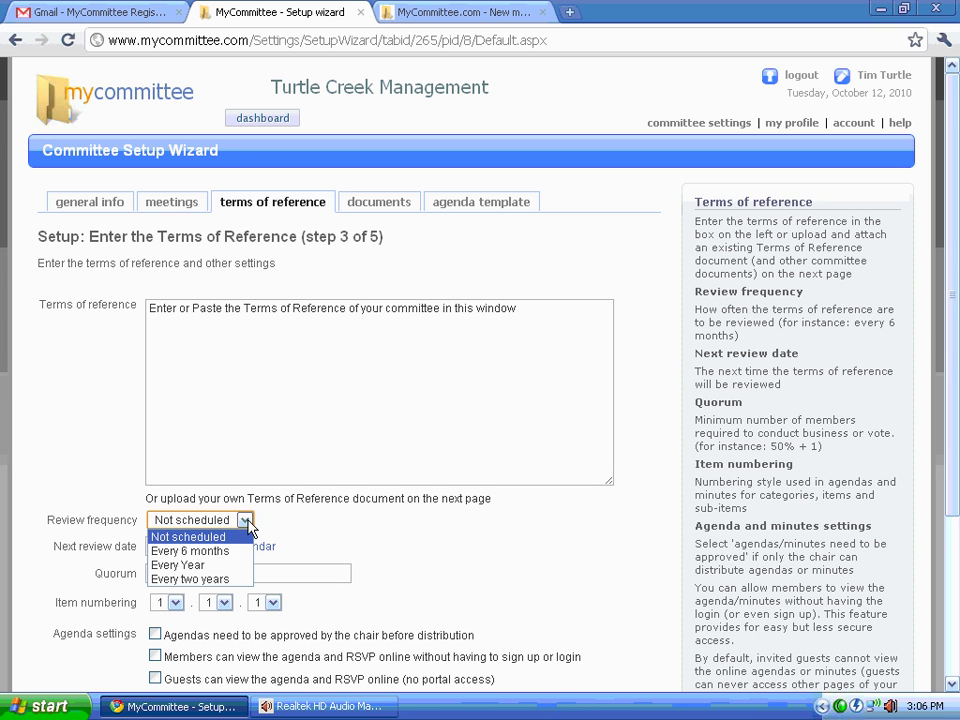
left_click(150, 567)
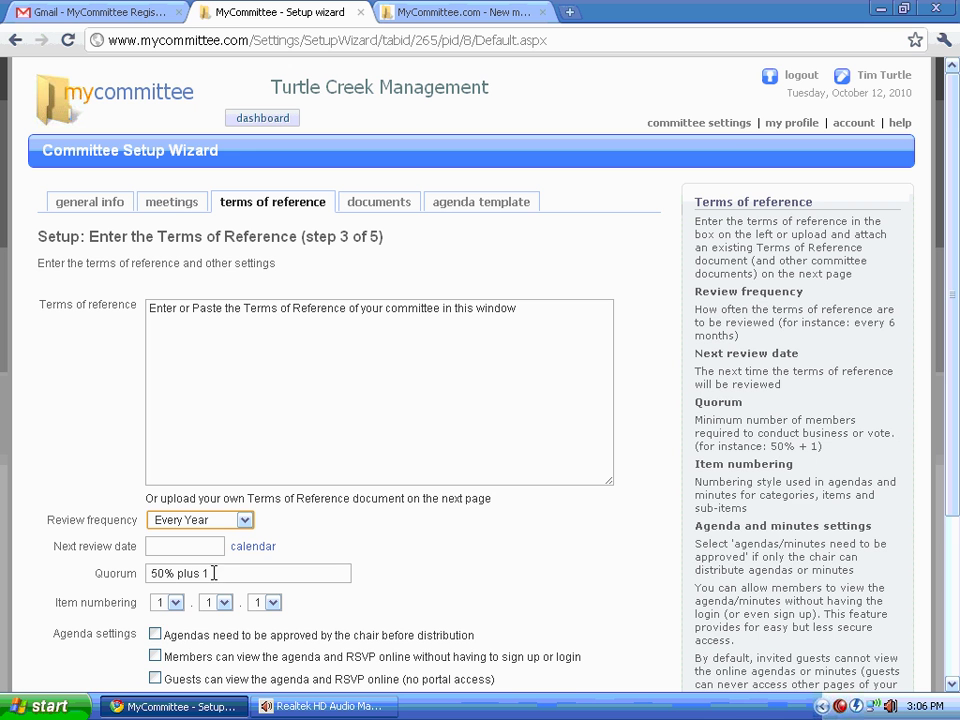
left_click(156, 634)
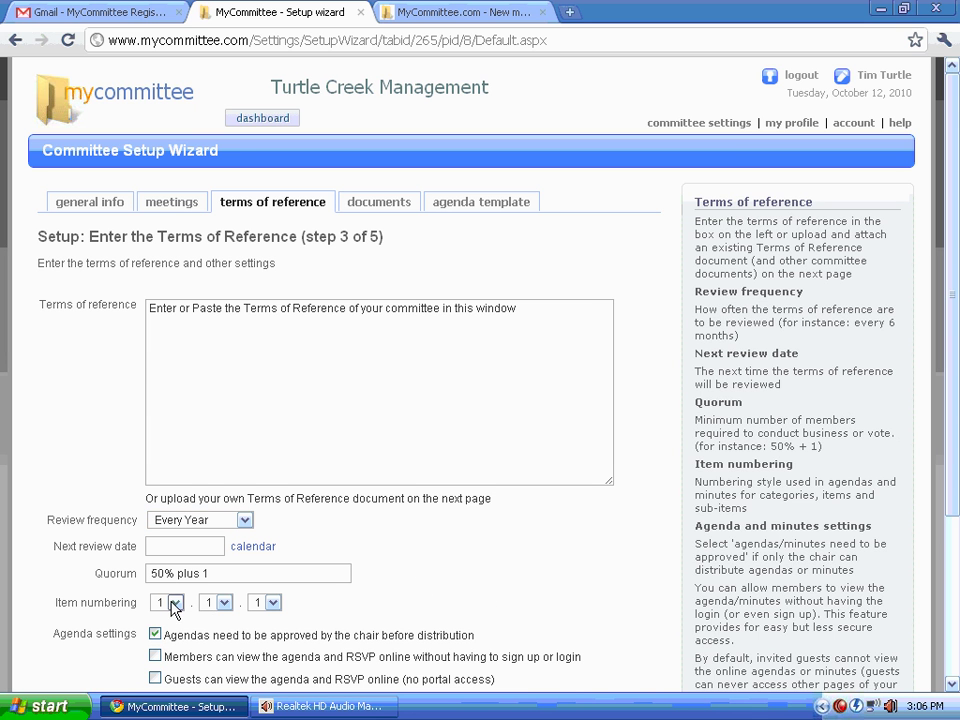
scroll(470, 600, "down", 4)
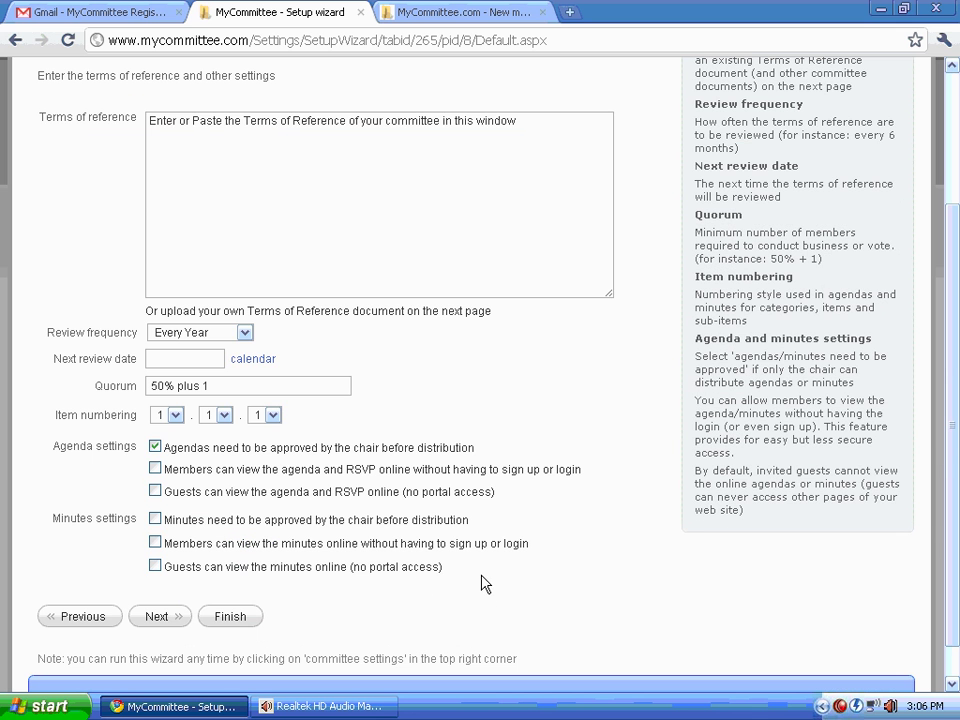
left_click(155, 520)
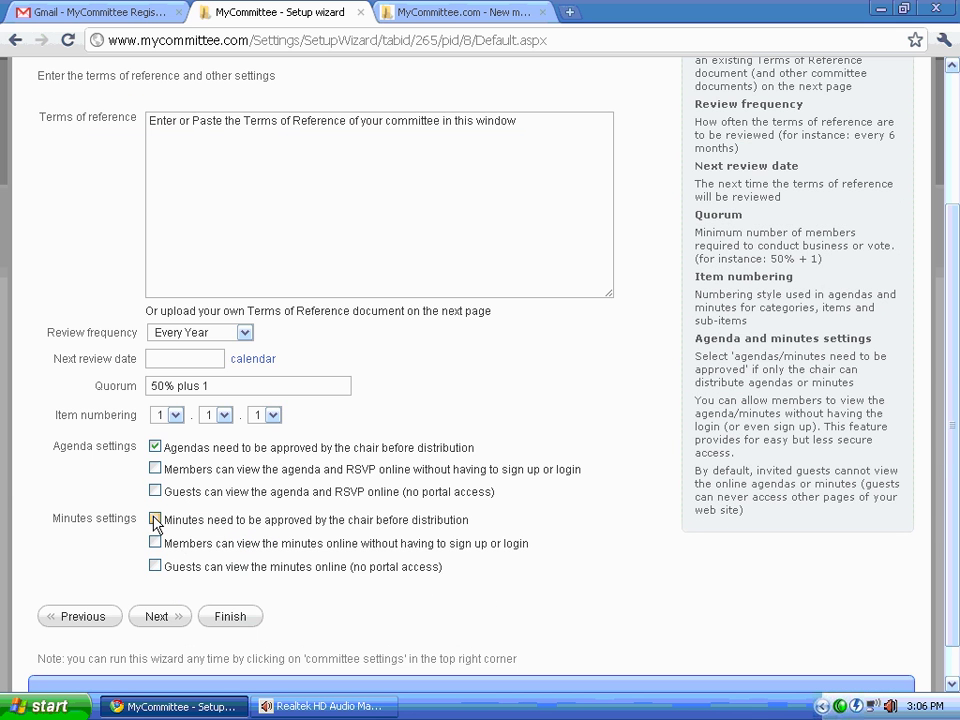
Step: Set item numbering to A.1.a with capital letters first and lowercase sub-items
left_click(176, 416)
left_click(157, 446)
left_click(273, 416)
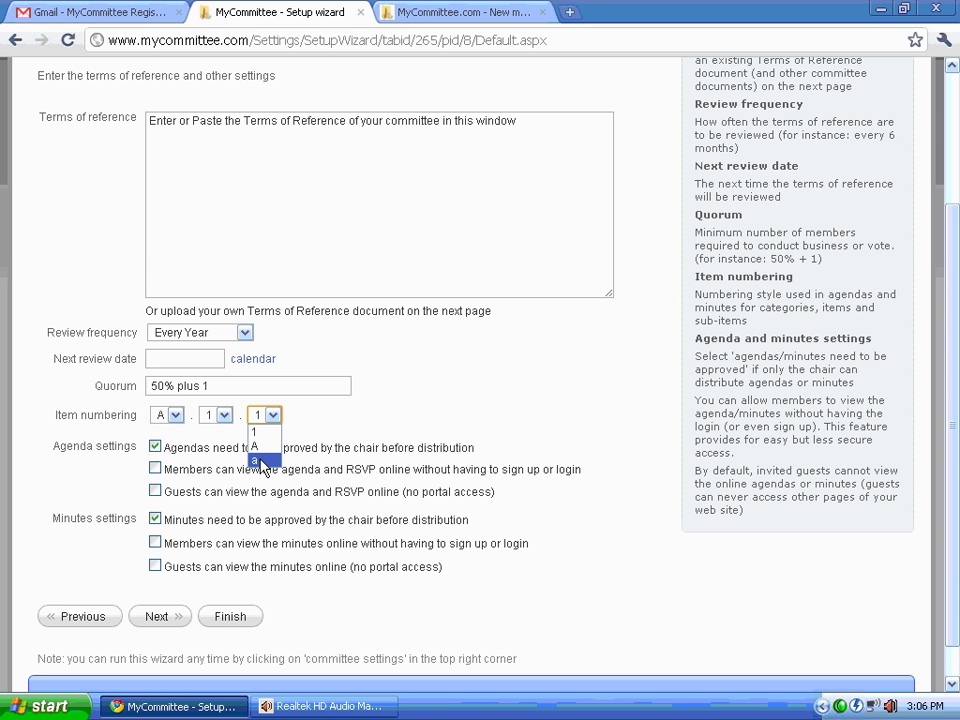
left_click(256, 459)
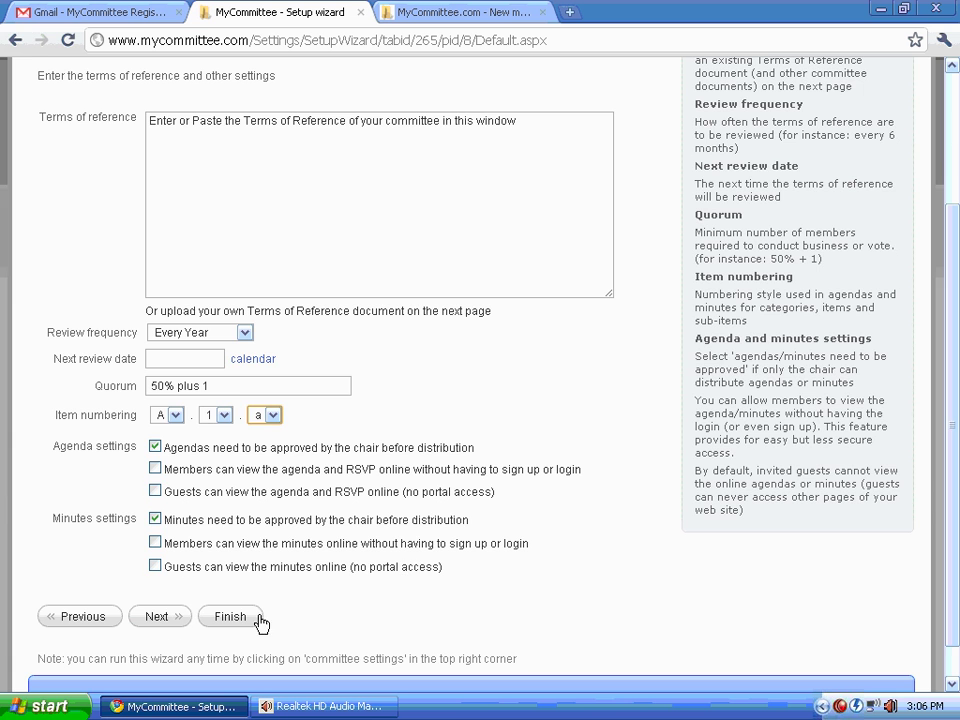
Step: Advance to the documents step and bring up the upload document form
left_click(168, 620)
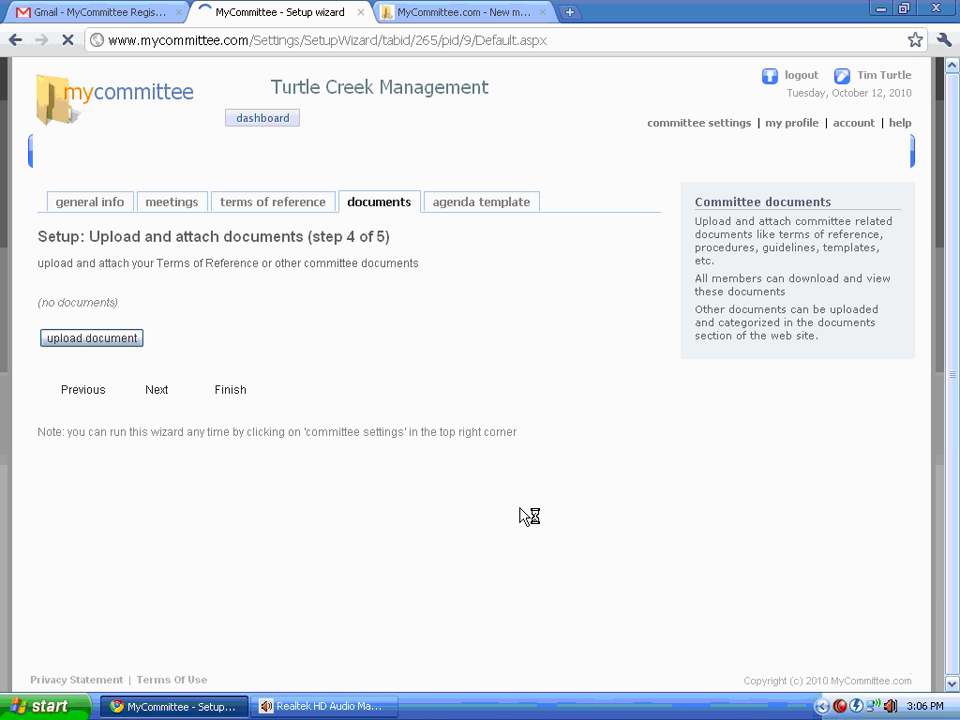
left_click(91, 340)
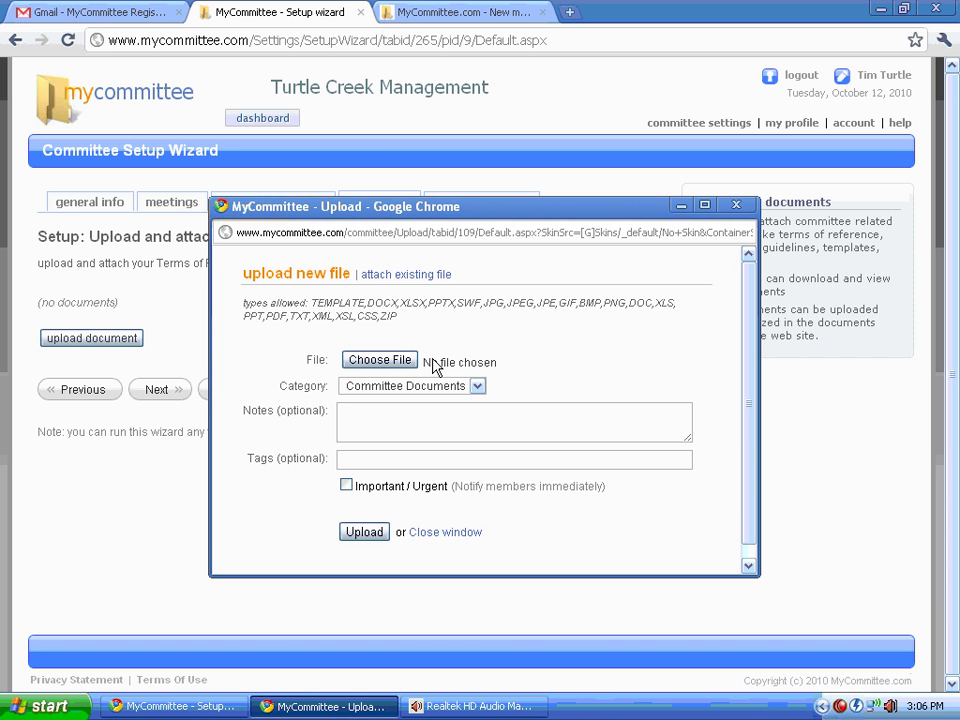
Step: Close the upload form without a file and scroll through agenda sections A–D
left_click(462, 536)
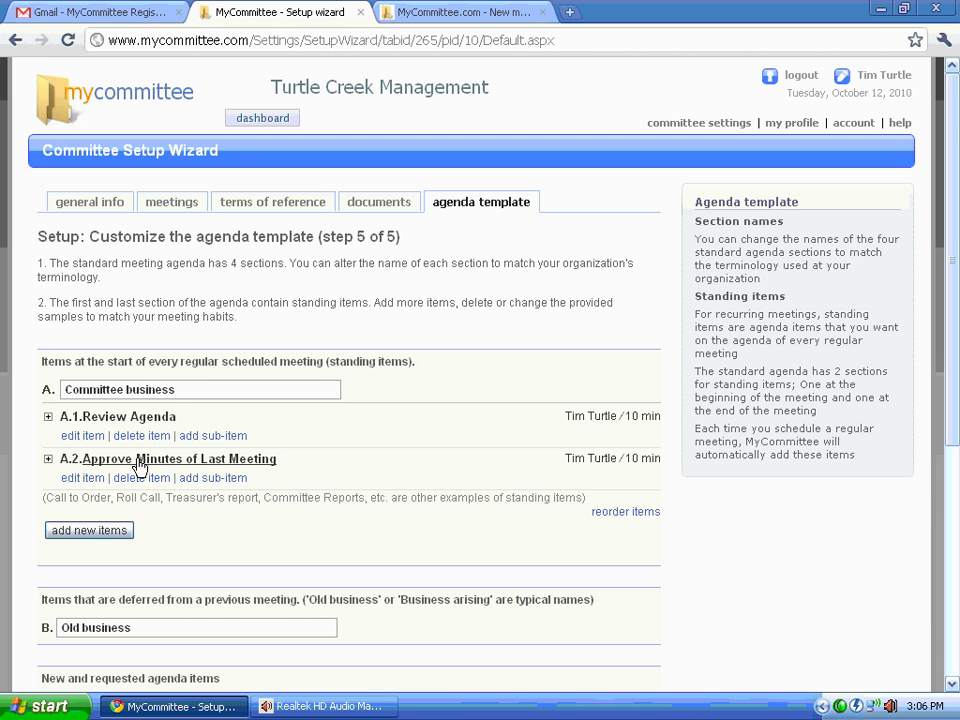
scroll(150, 536, "down", 2)
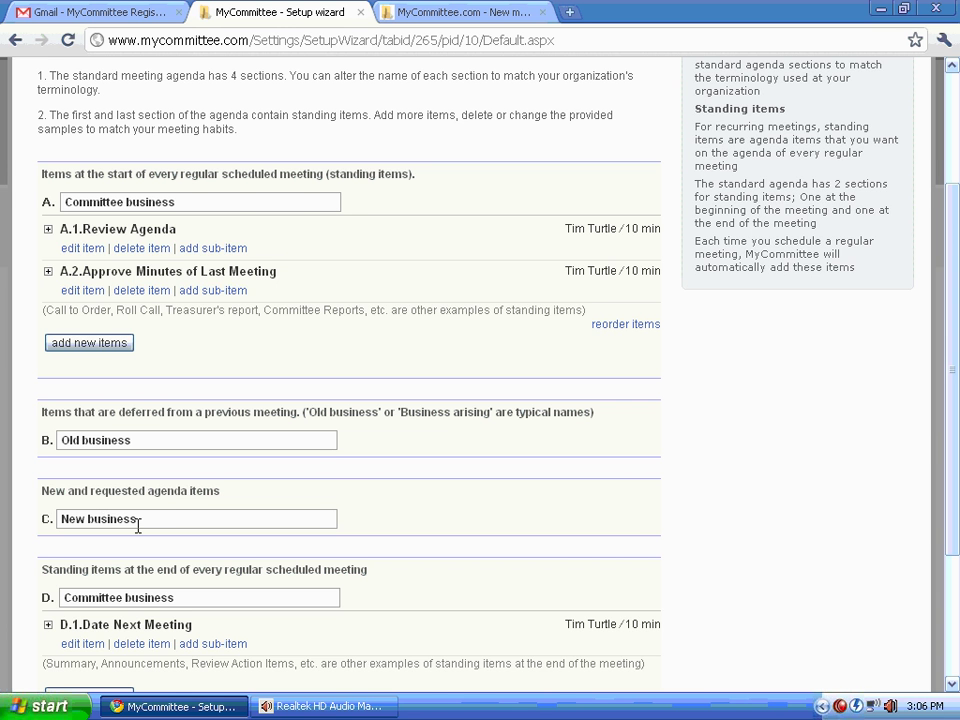
scroll(138, 525, "down", 1)
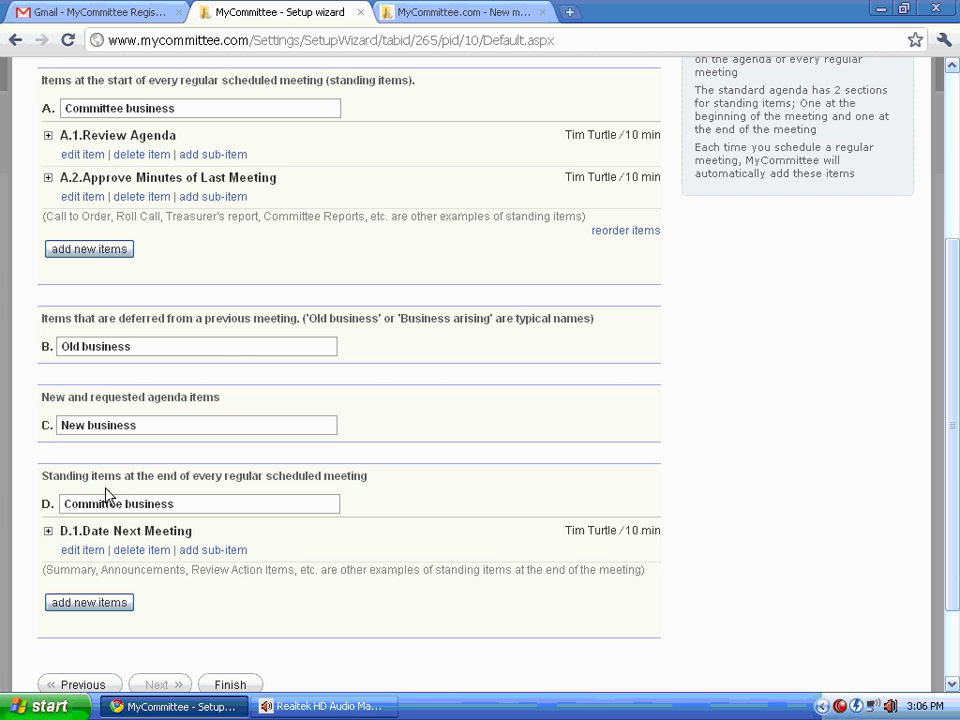
Step: Add standing item 'Financial Report', 10 minutes, described 'Monthly financial status report'
left_click(88, 251)
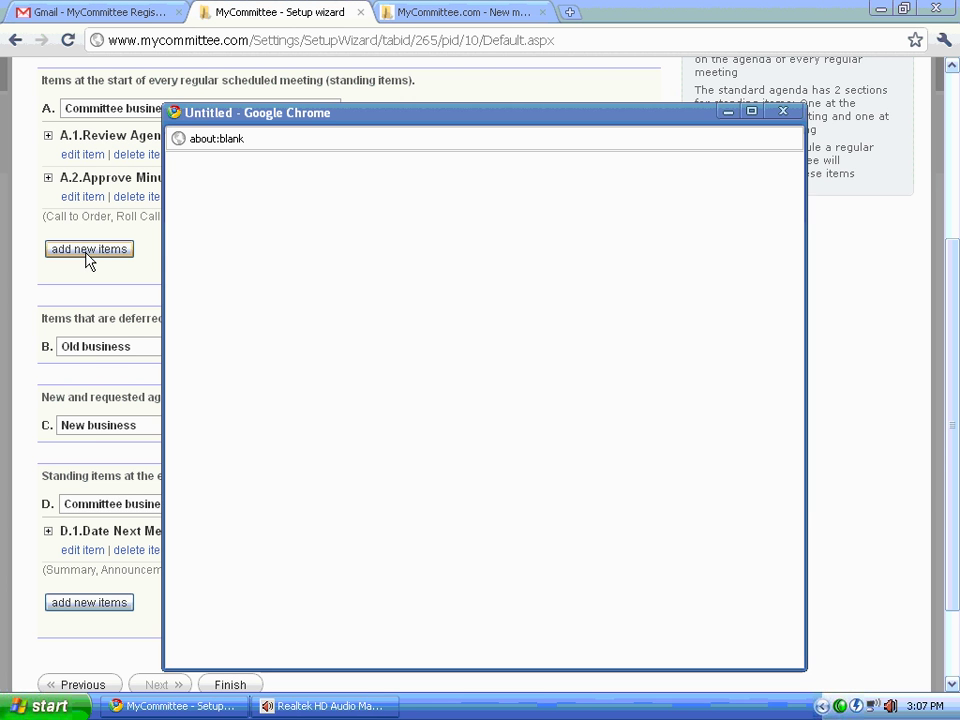
type("F")
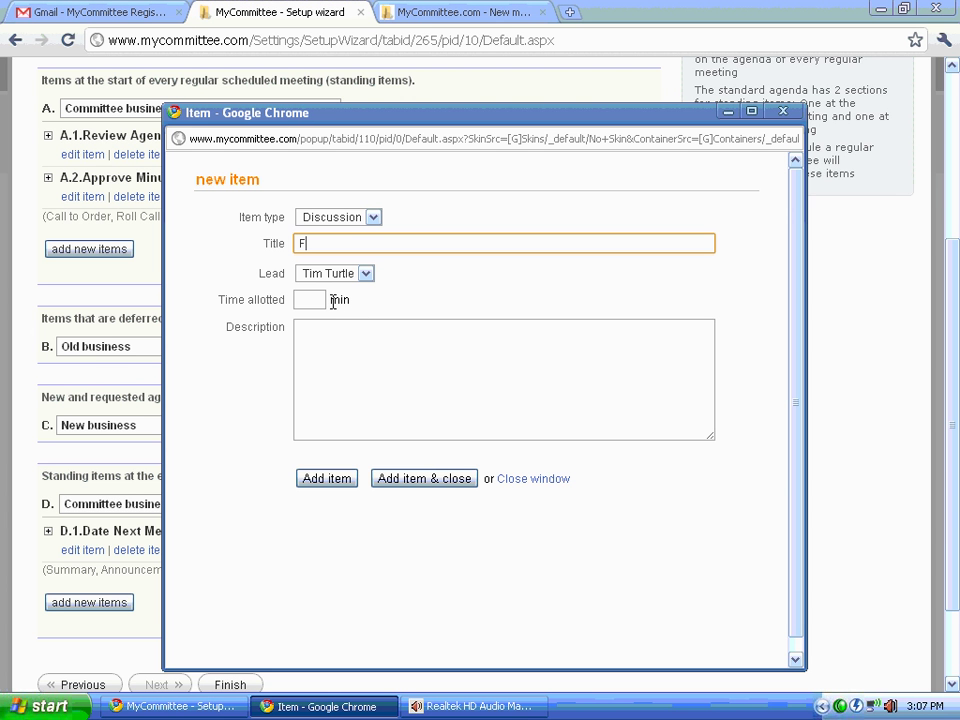
type("inancial Rep")
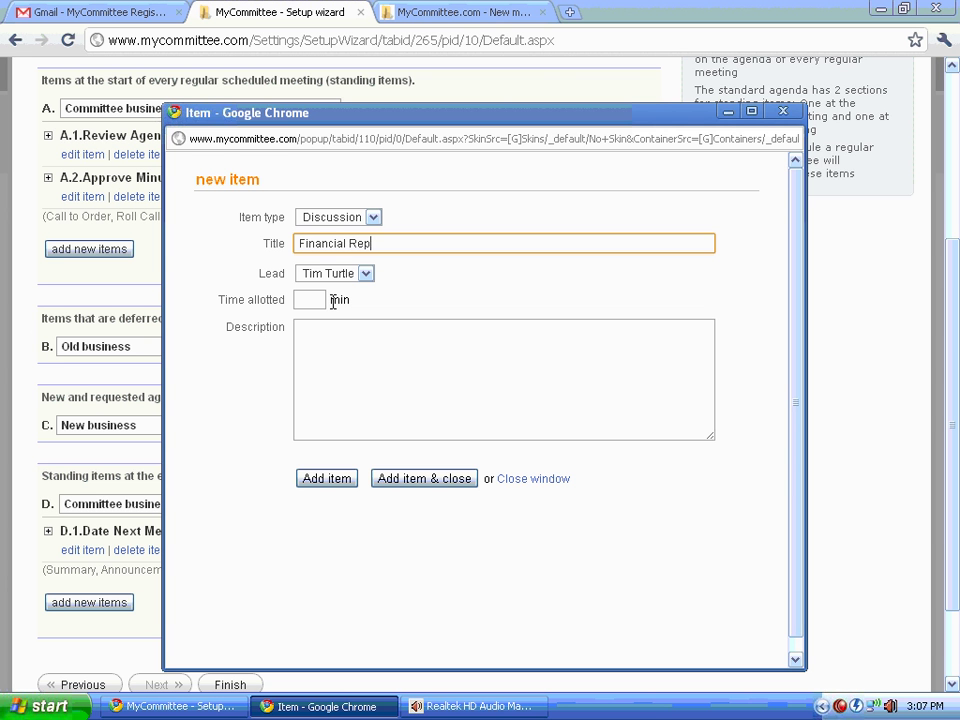
type("ort")
left_click(314, 300)
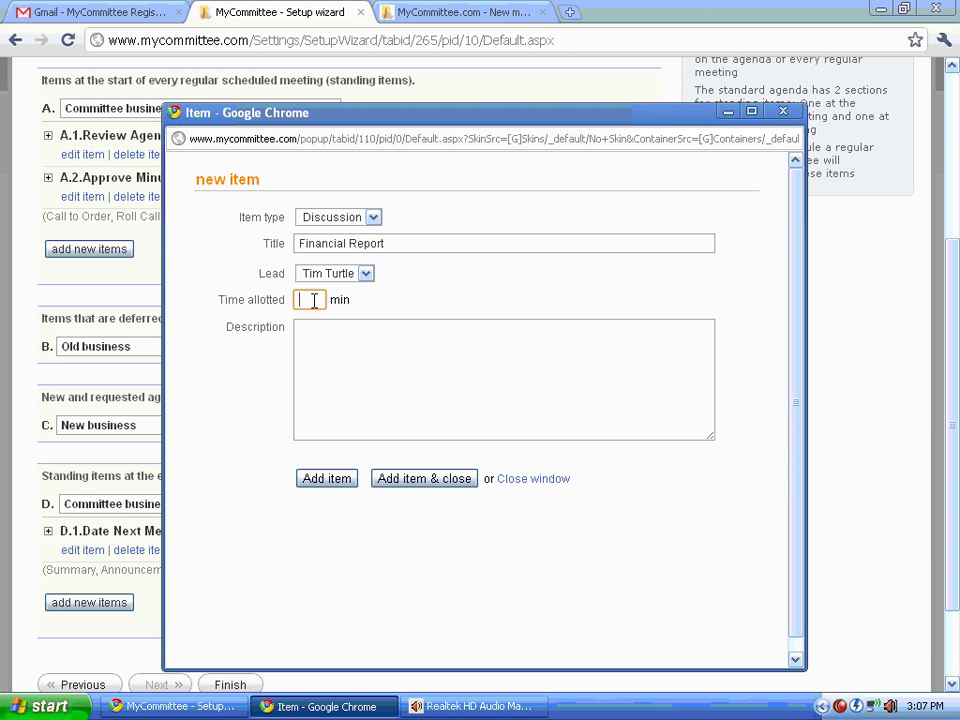
type("10")
left_click(322, 336)
type("Mo")
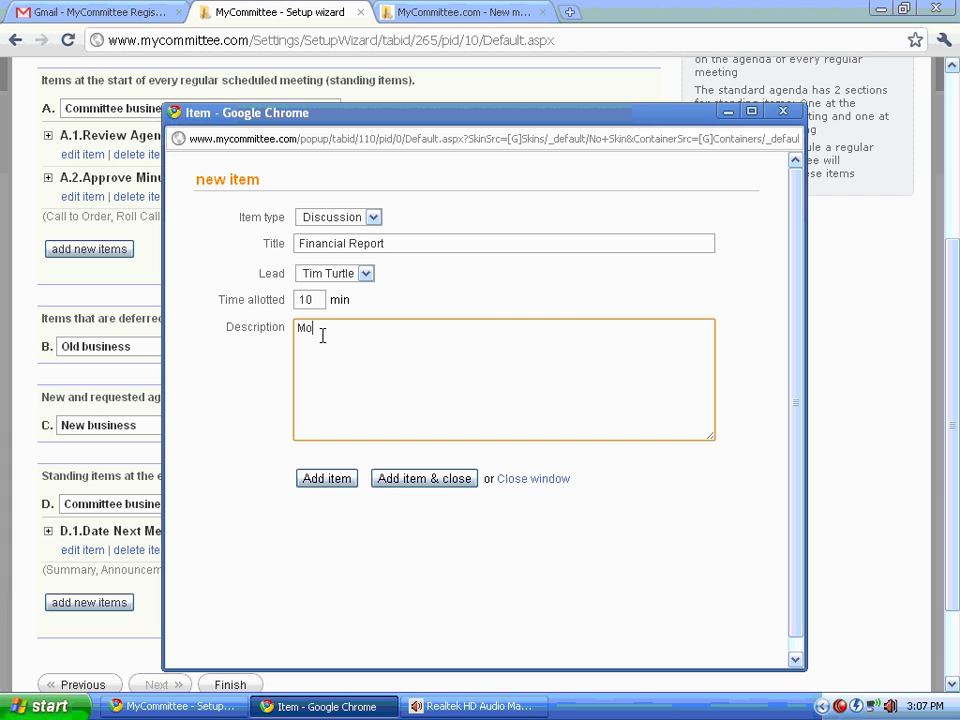
type("ntly financial status report")
left_click(321, 330)
type("l")
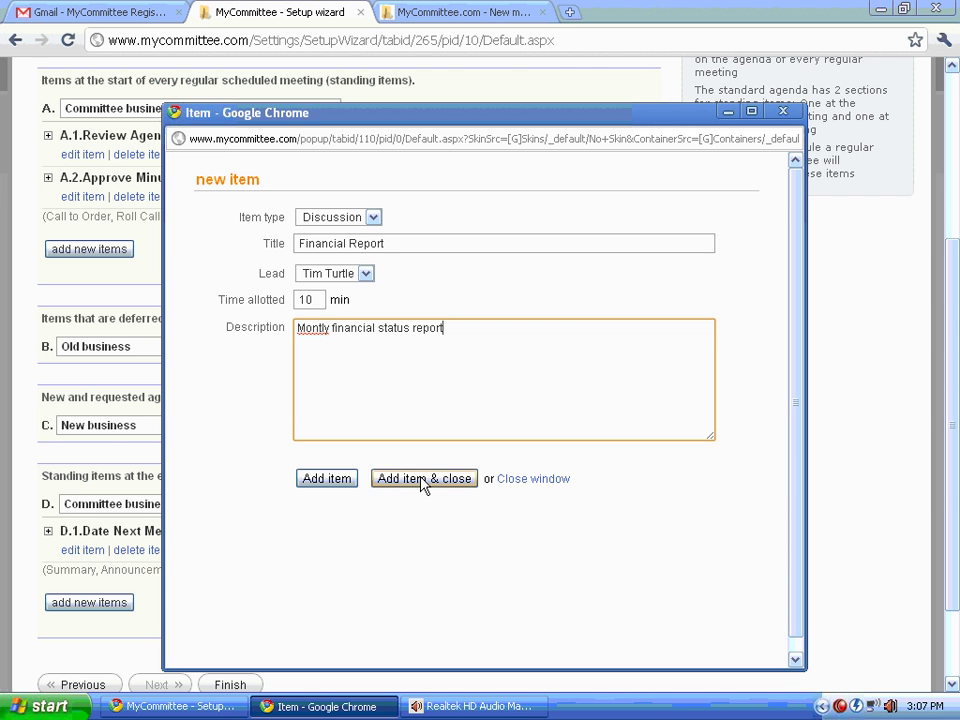
left_click(424, 478)
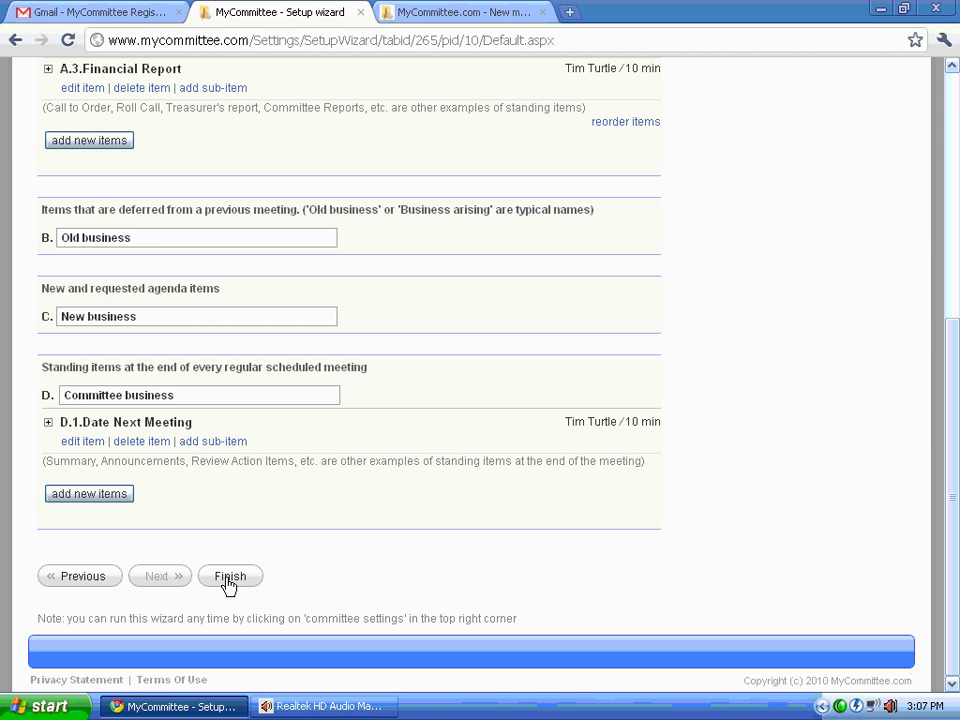
Step: Finish the setup wizard and enter the new member's first name, last name and e-mail
left_click(229, 578)
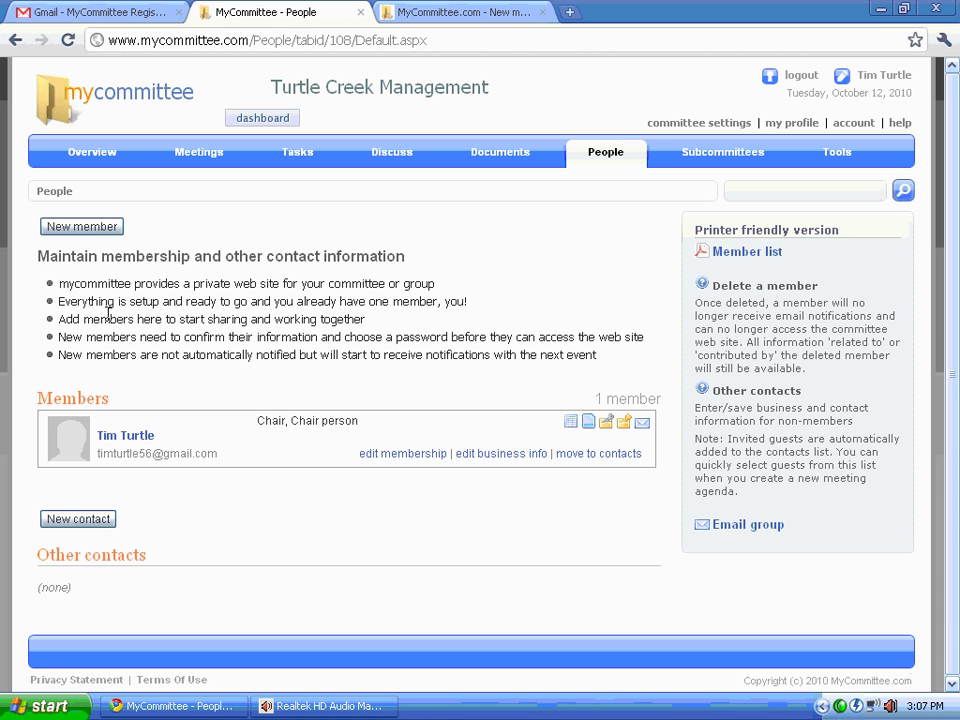
left_click(82, 228)
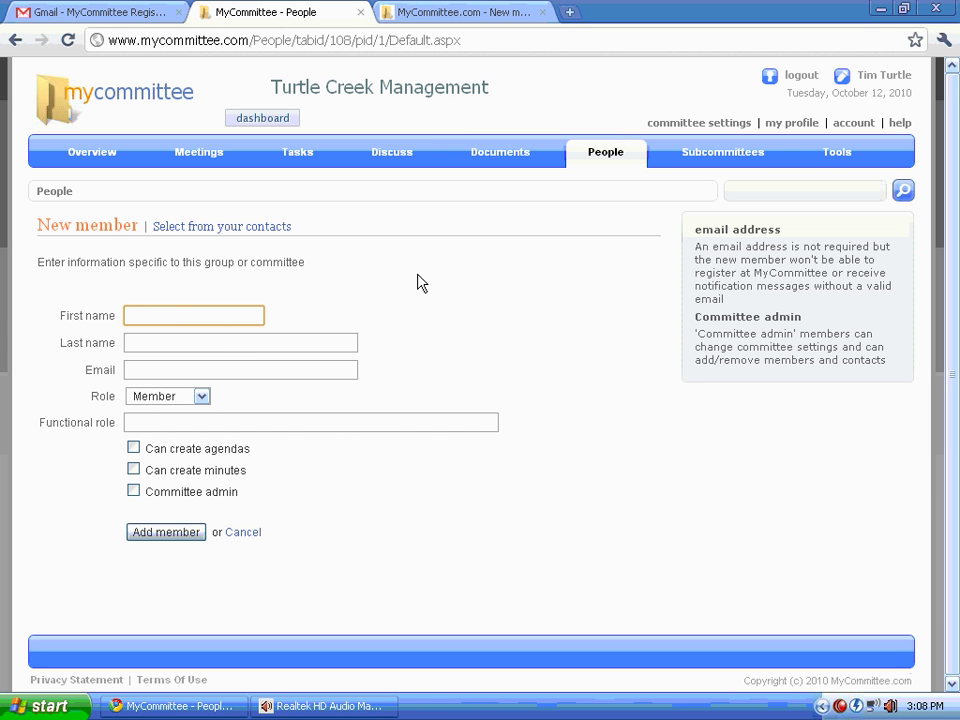
key("Tab")
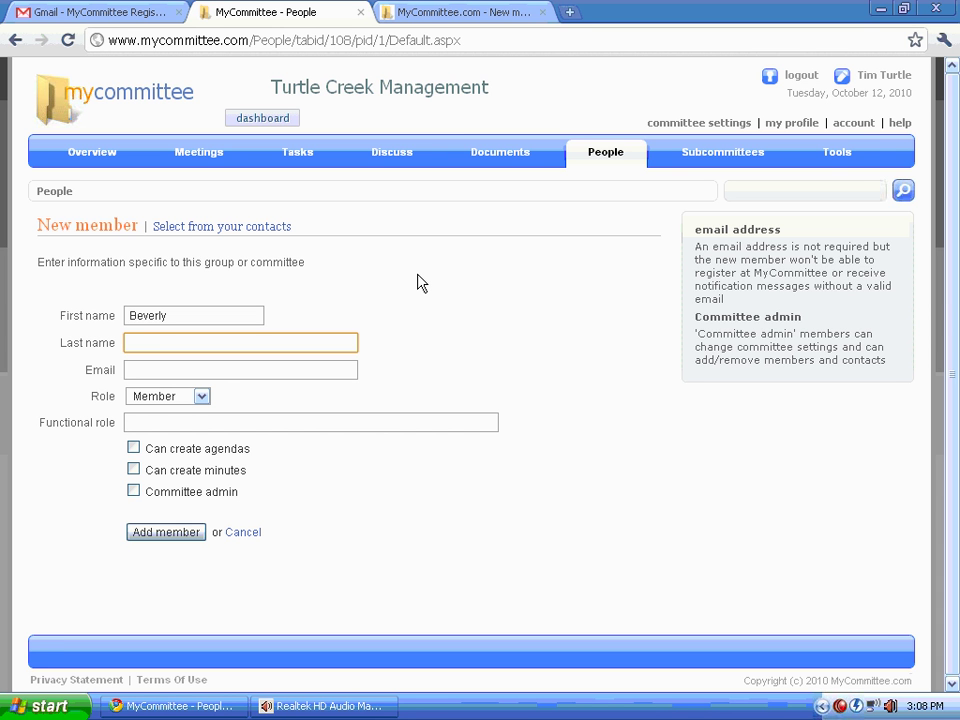
key("Tab")
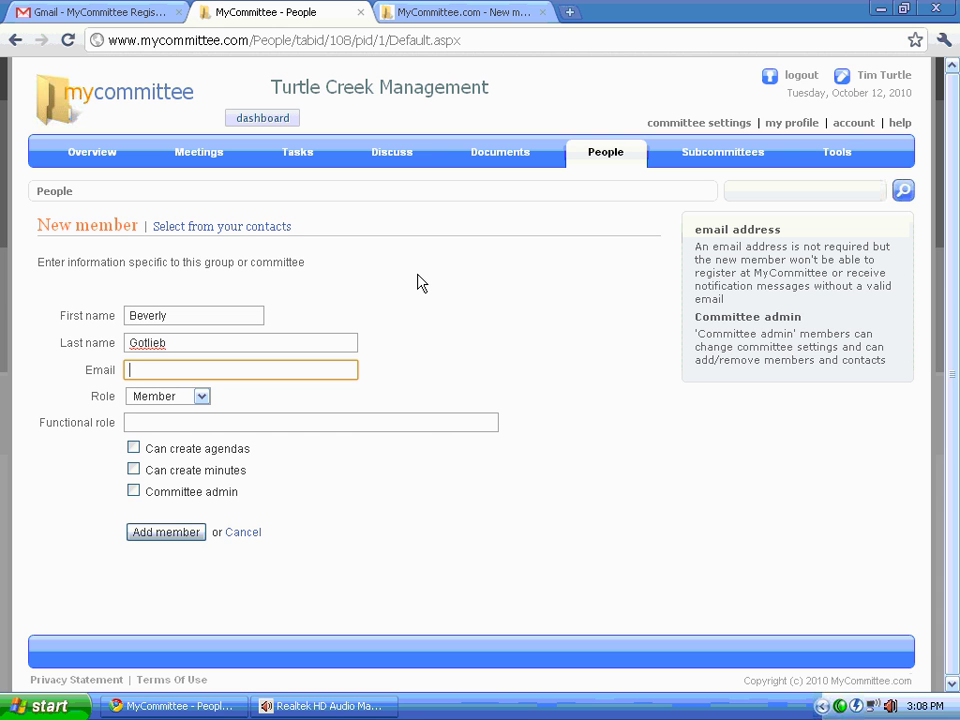
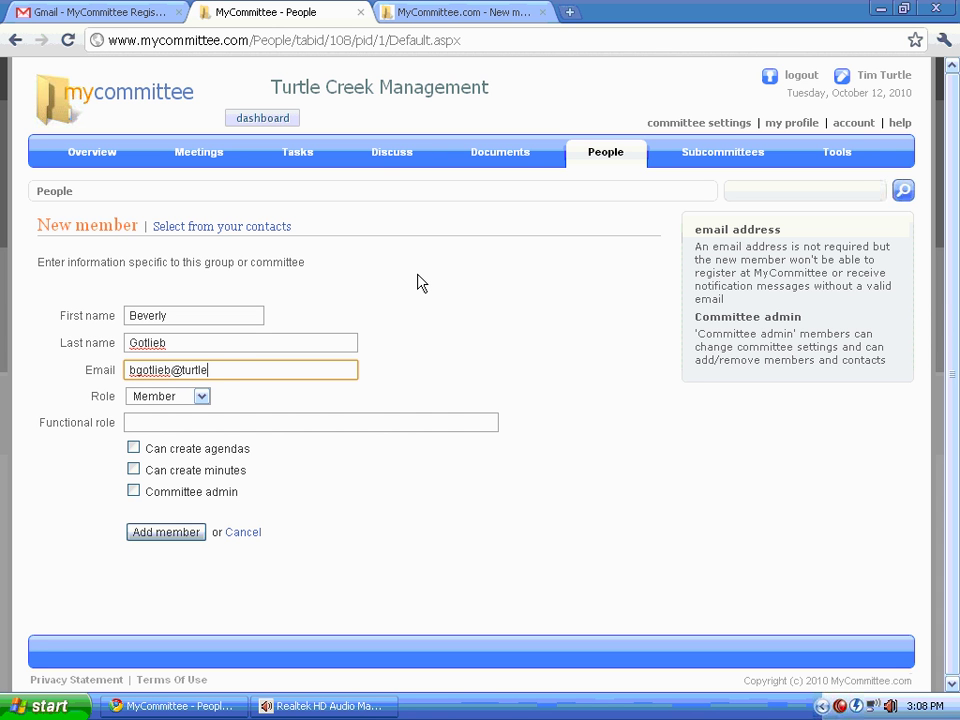
Step: Give the new member the Treasurer role with permission to create agendas and minutes
key("Tab")
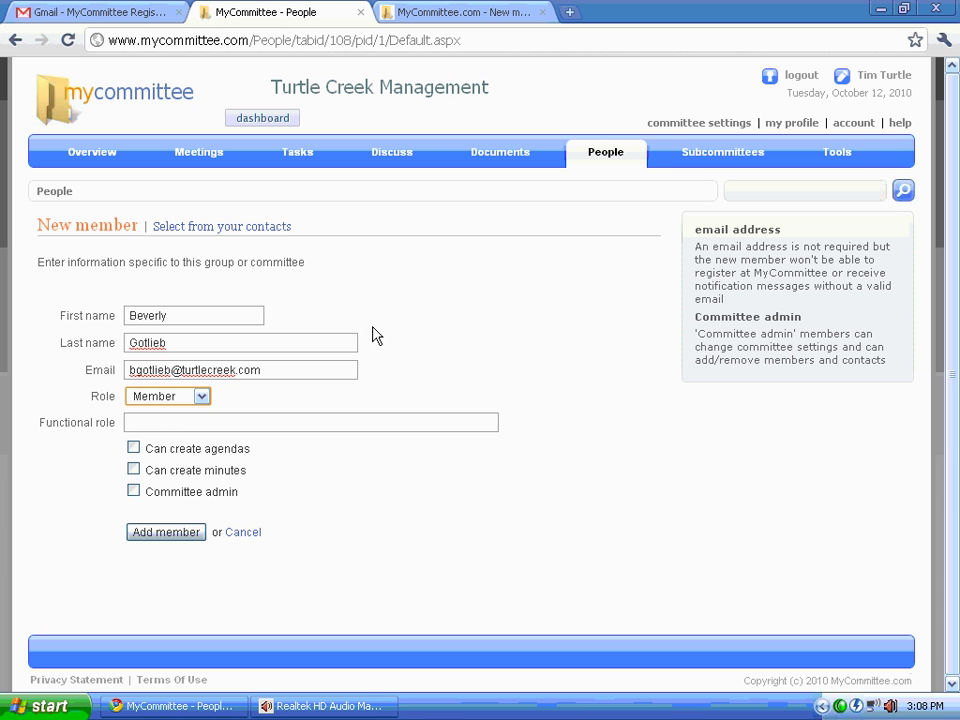
left_click(203, 398)
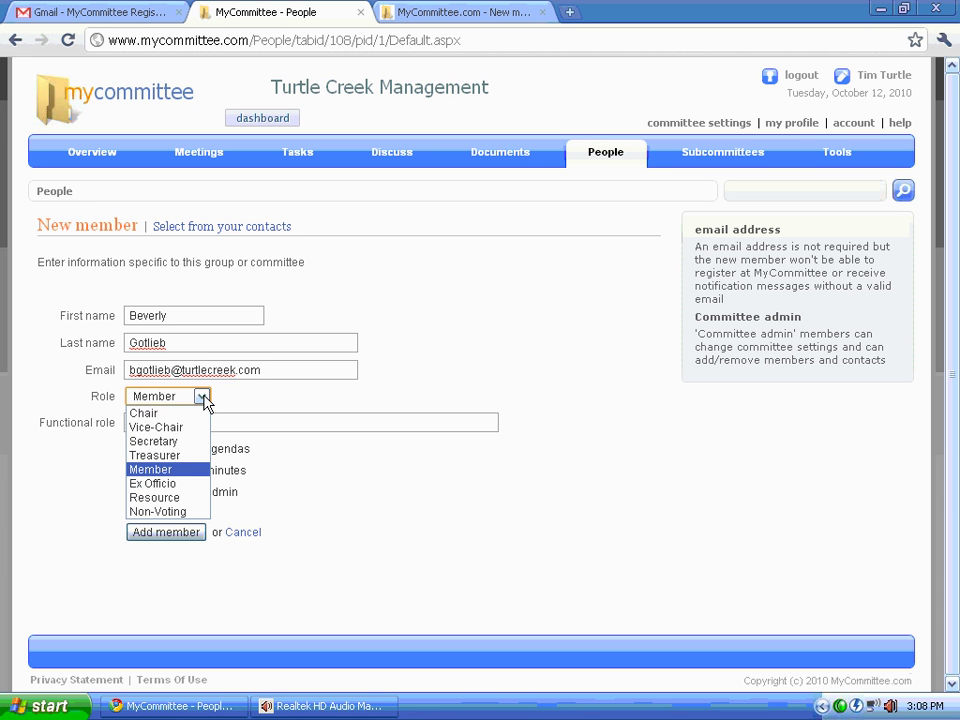
left_click(182, 455)
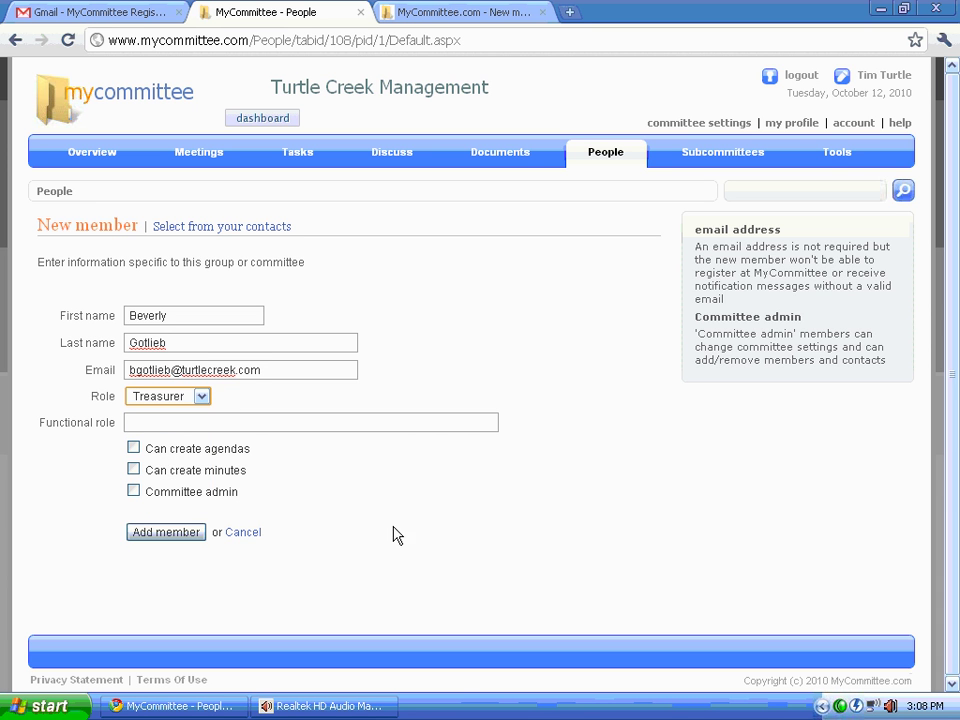
left_click(134, 450)
left_click(134, 471)
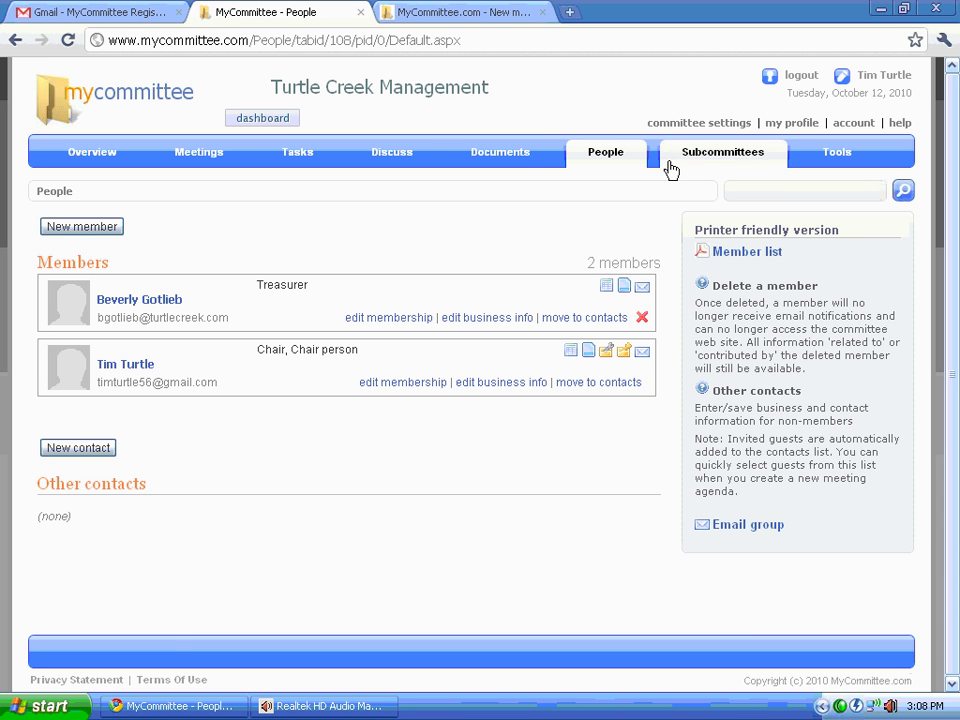
Step: Open Committee settings and scroll through the saved info, schedule, numbering and agenda template
left_click(697, 127)
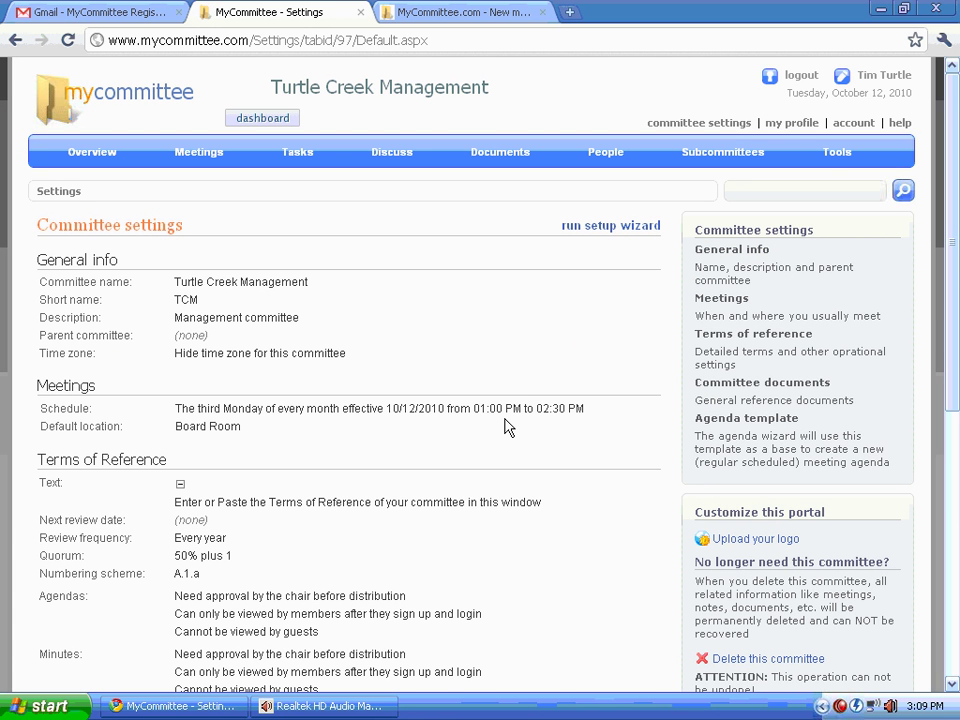
scroll(505, 427, "down", 2)
scroll(505, 427, "down", 4)
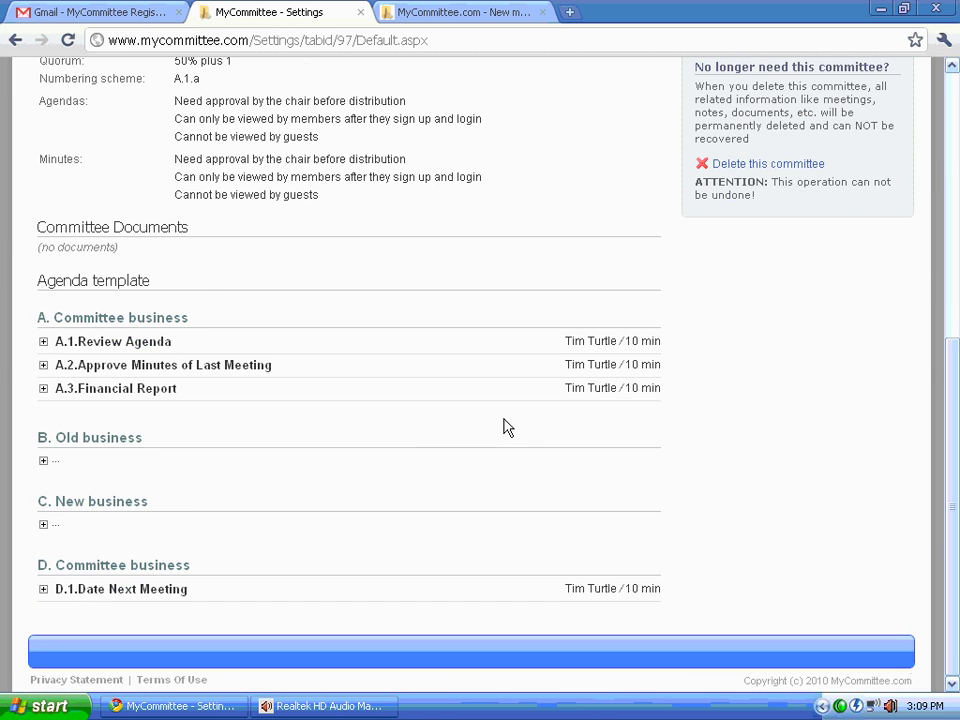
scroll(505, 427, "up", 5)
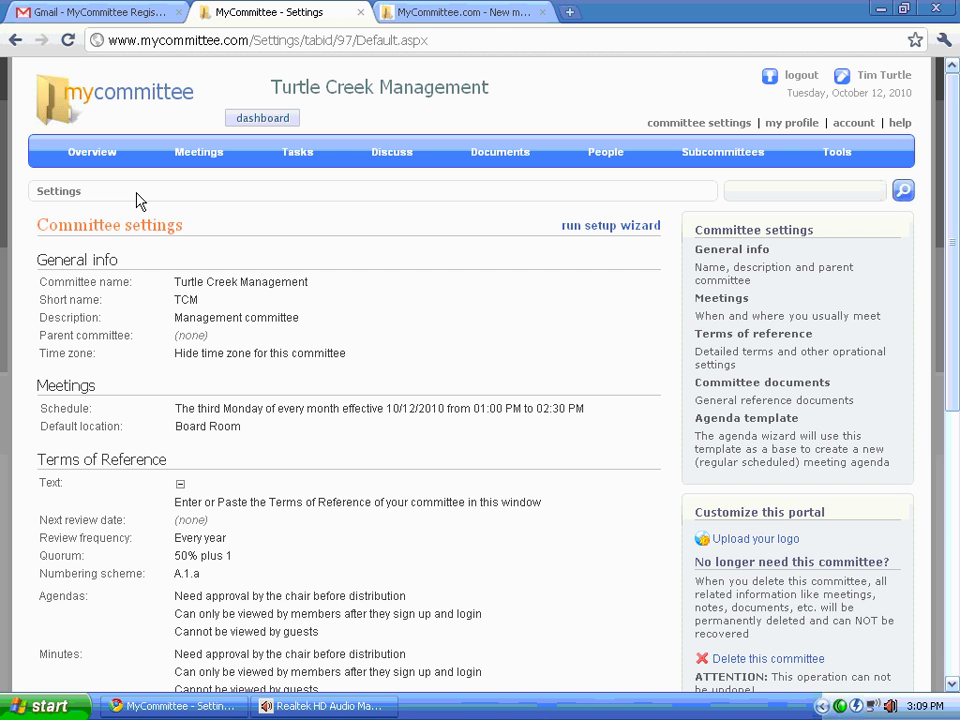
triple_click(755, 545)
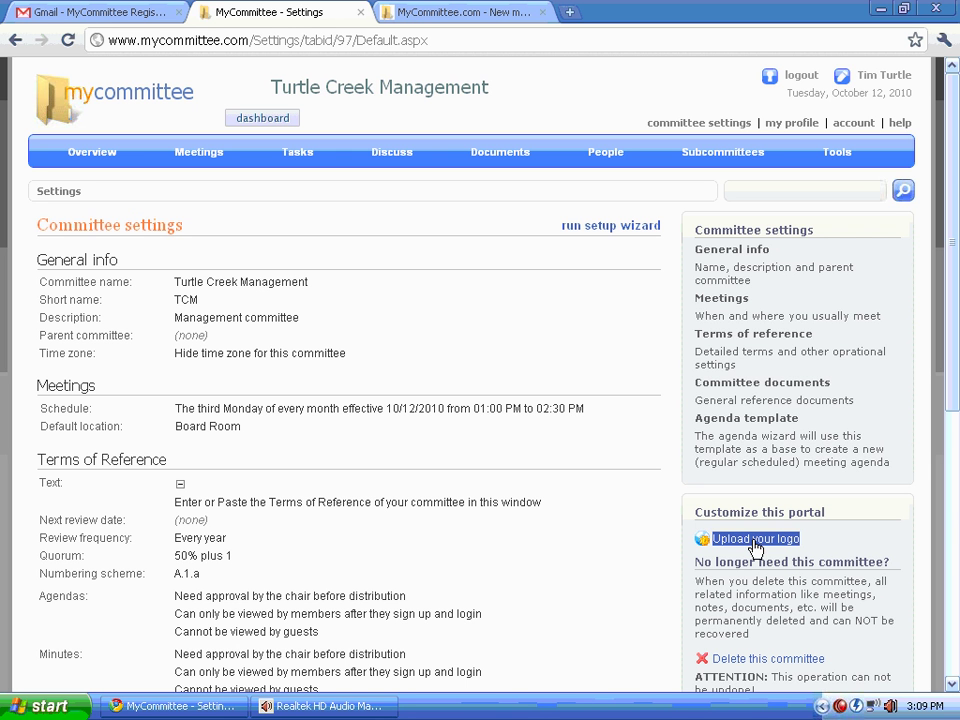
left_click(332, 233)
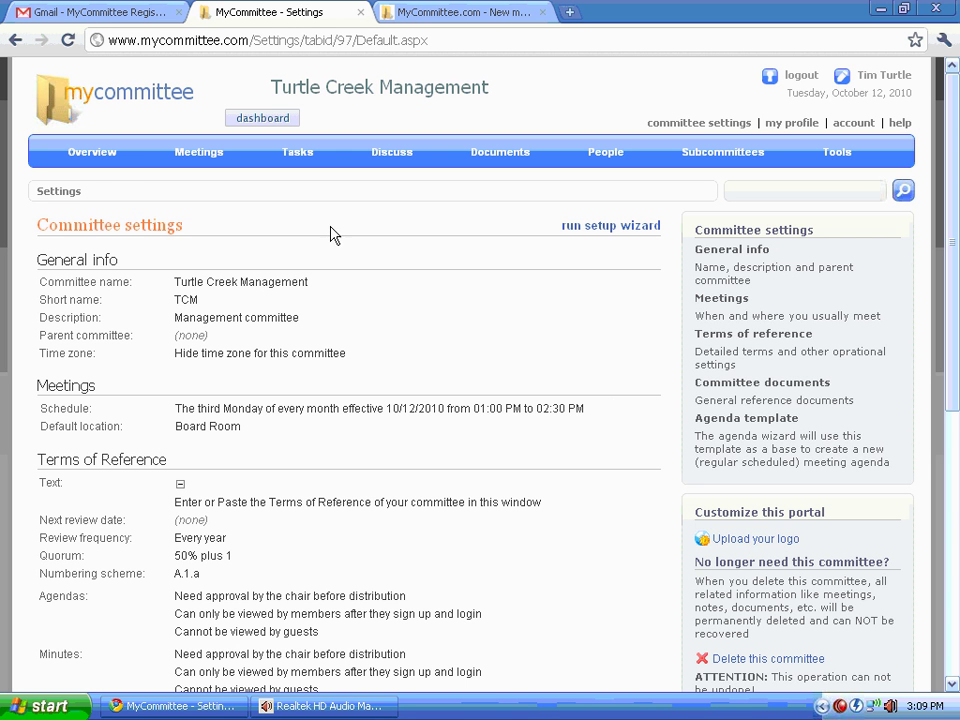
Step: Return to the Overview welcome page and highlight the schedule-first-meeting prompt
left_click(99, 155)
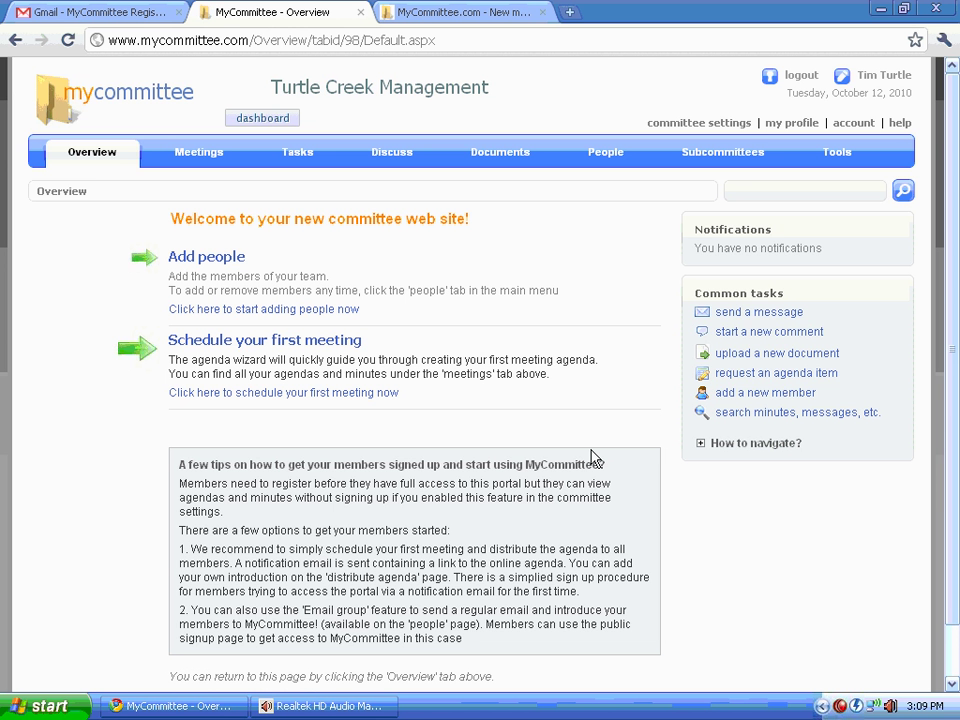
triple_click(233, 345)
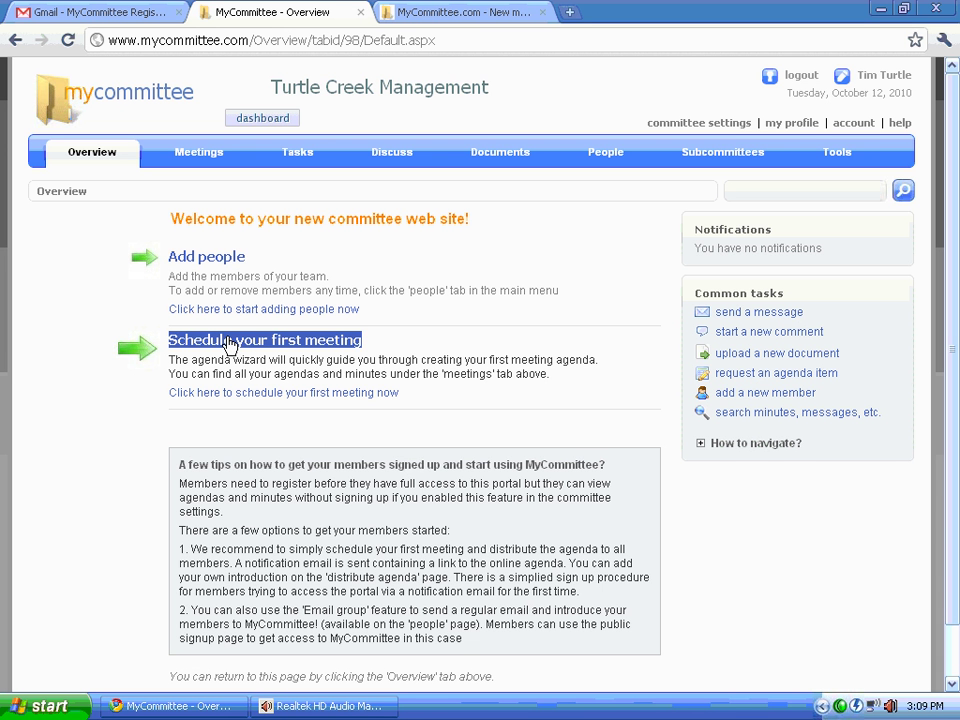